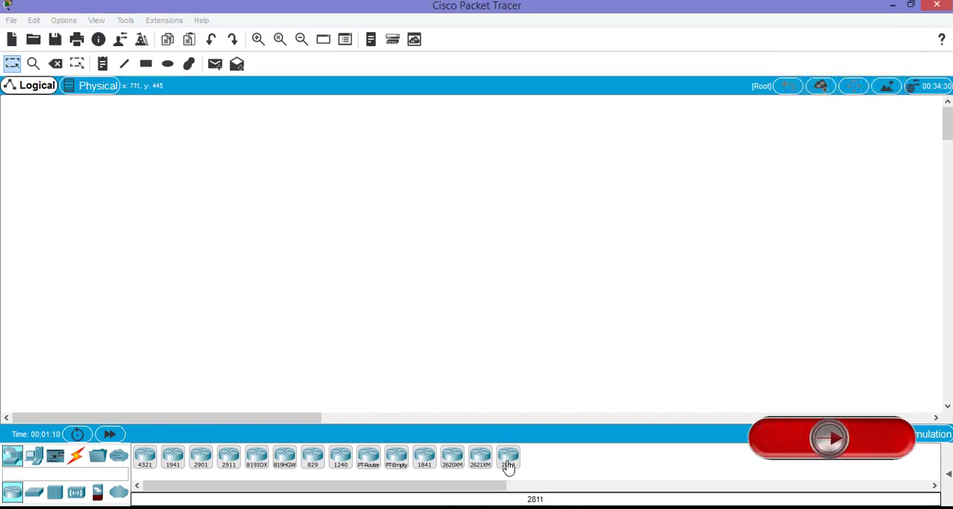
Place a 2811 router in the upper part of the workspace and a 2960 switch directly below it
left_click_drag(506, 465, 362, 137)
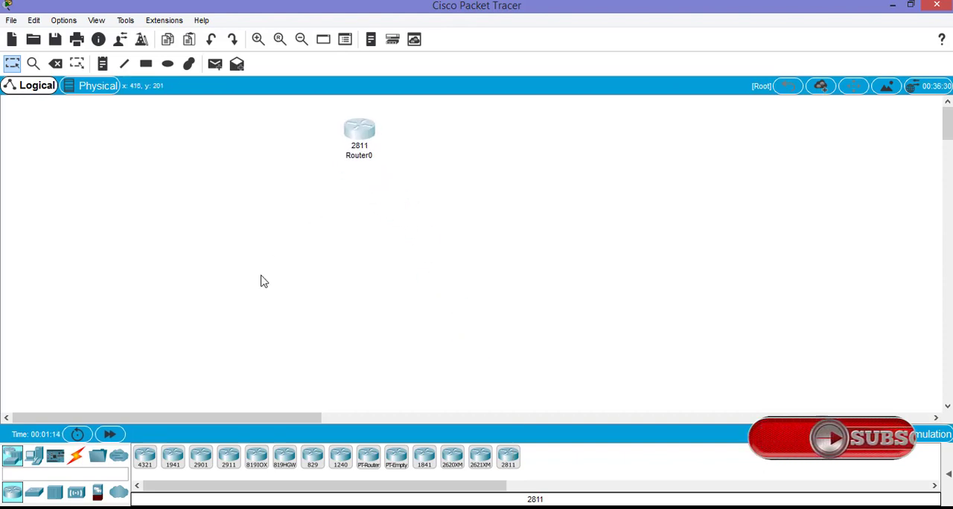
left_click(33, 492)
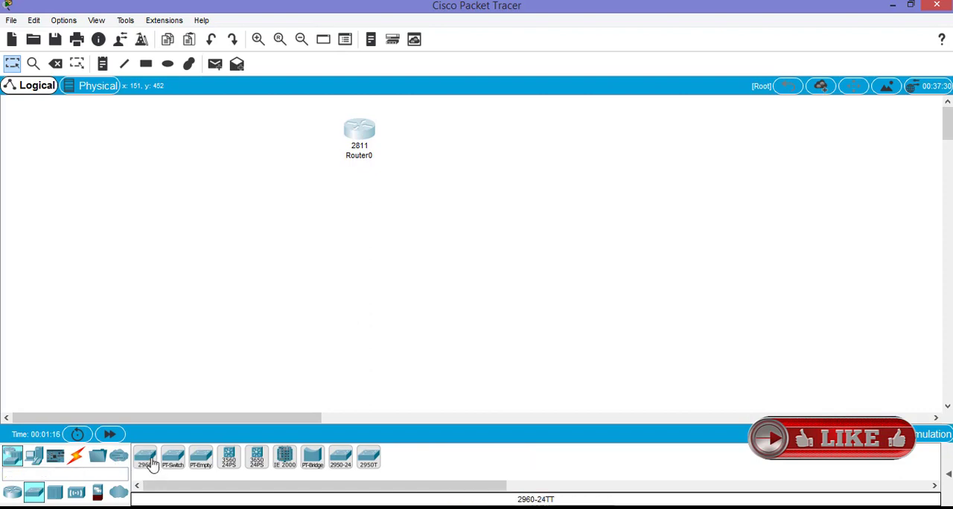
left_click_drag(146, 460, 357, 237)
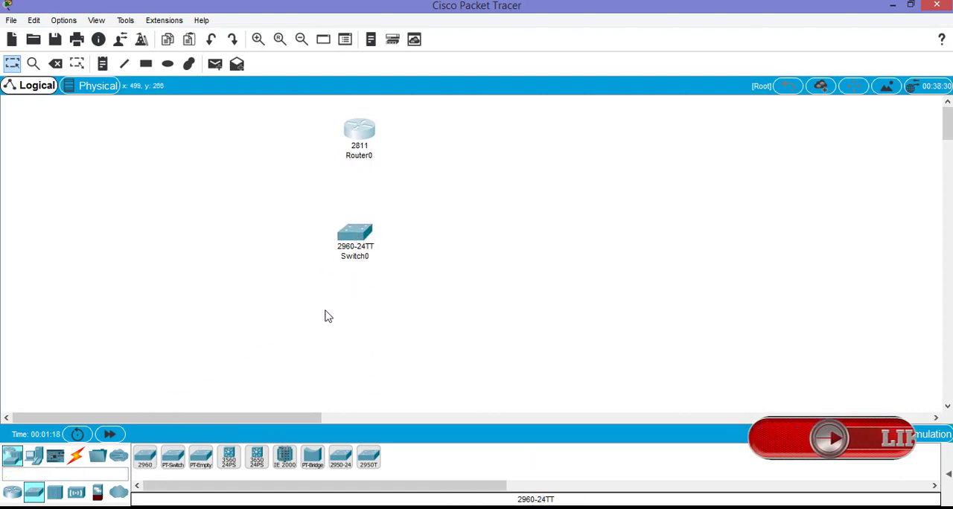
Place three PCs in a row below the switch and a laptop to the left of the switch
left_click(34, 457)
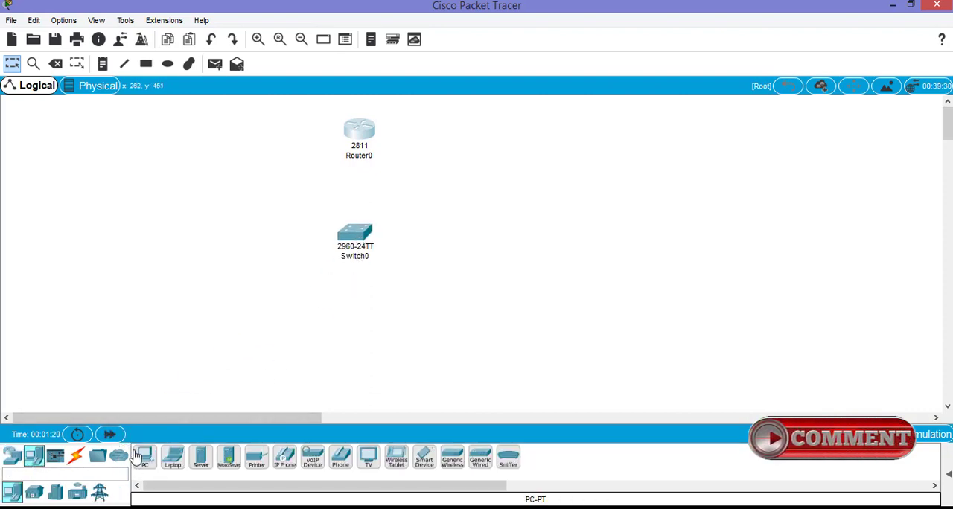
left_click_drag(145, 459, 221, 336)
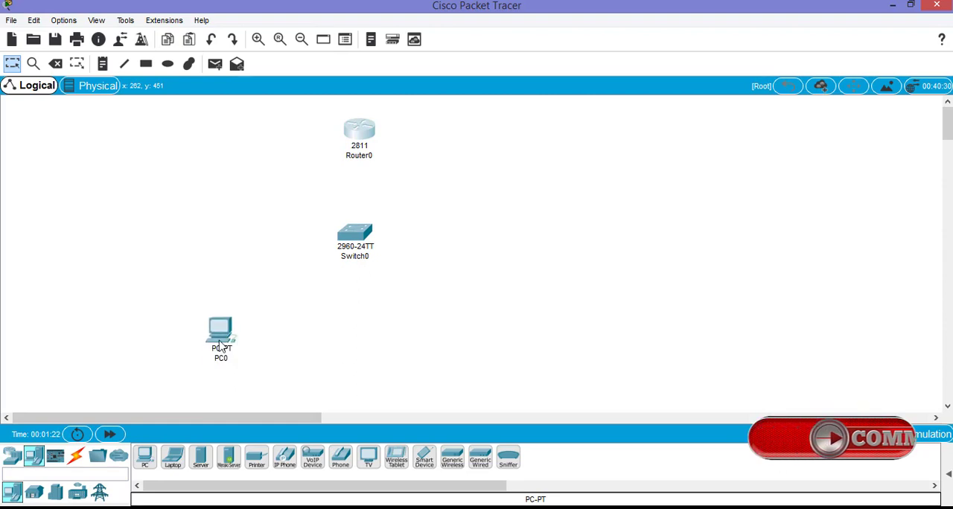
left_click_drag(145, 459, 355, 337)
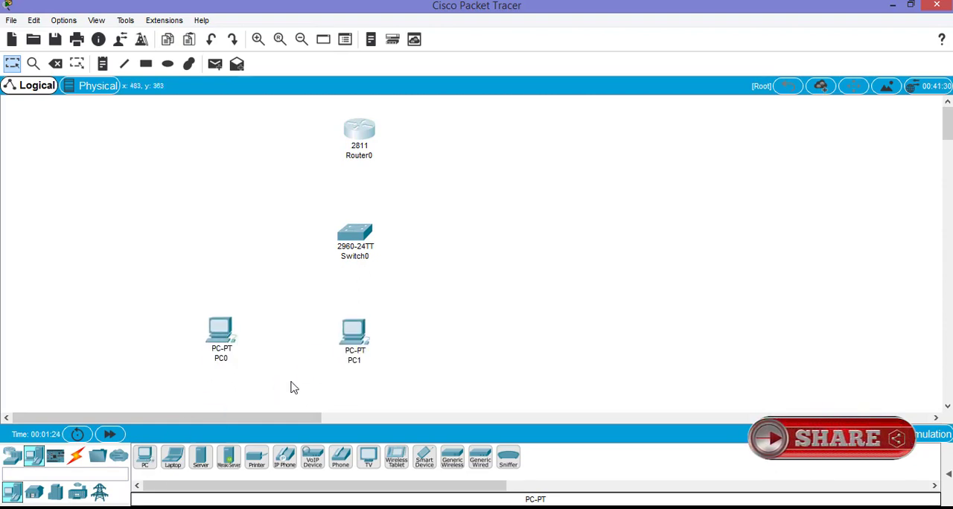
left_click_drag(145, 460, 487, 337)
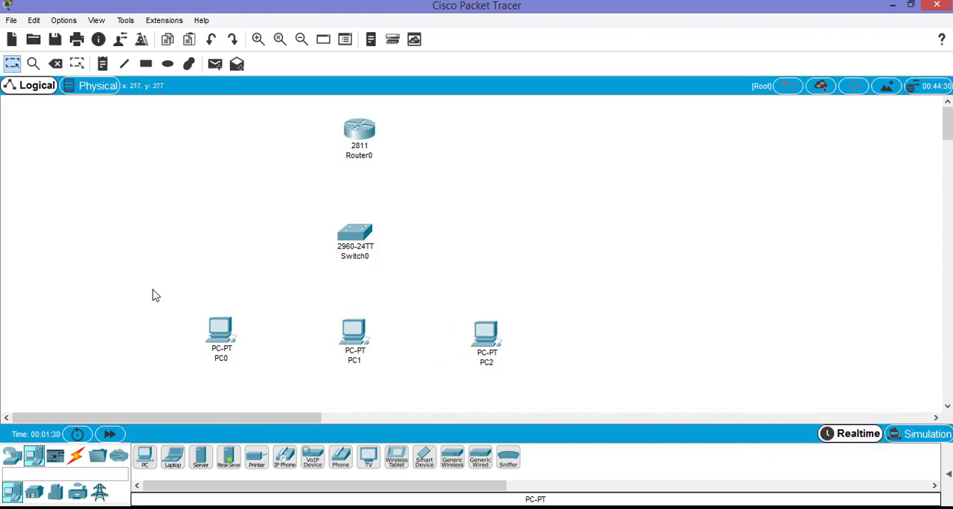
left_click_drag(173, 457, 128, 231)
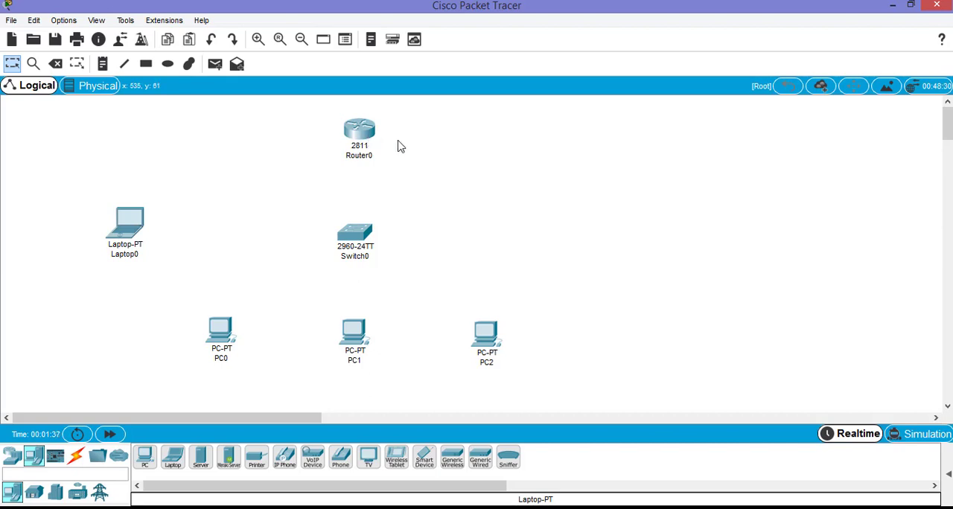
Examine the IP address and subnet mask settings of the router's FastEthernet0/0 interface and close its configuration
left_click(360, 133)
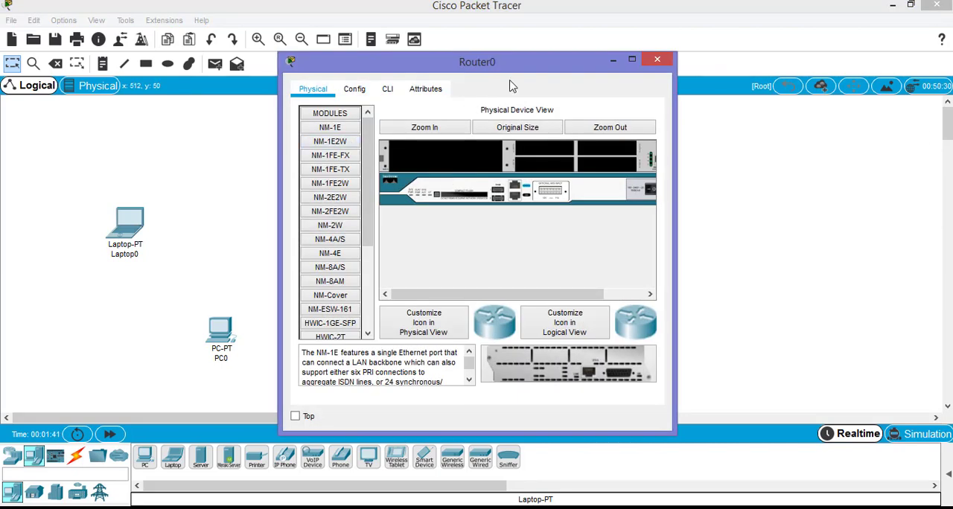
left_click_drag(622, 59, 756, 42)
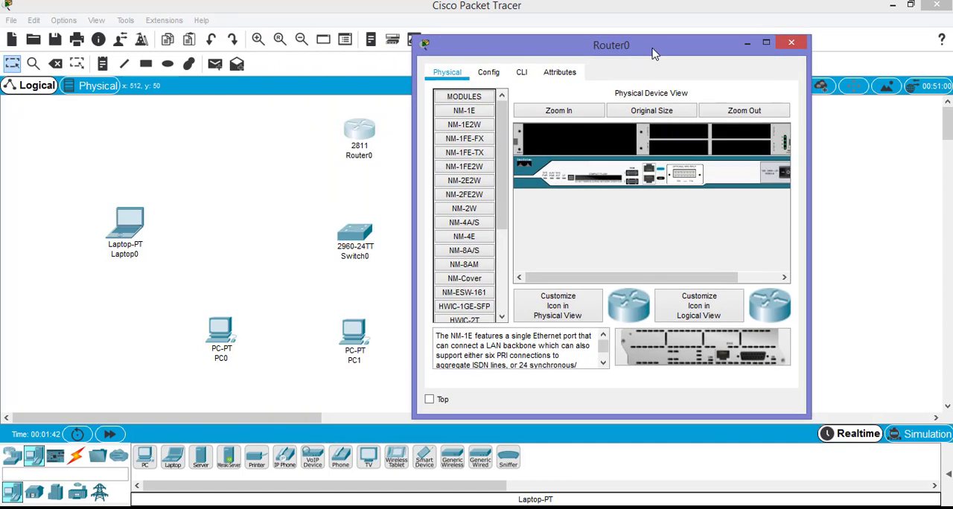
left_click(489, 73)
left_click(475, 216)
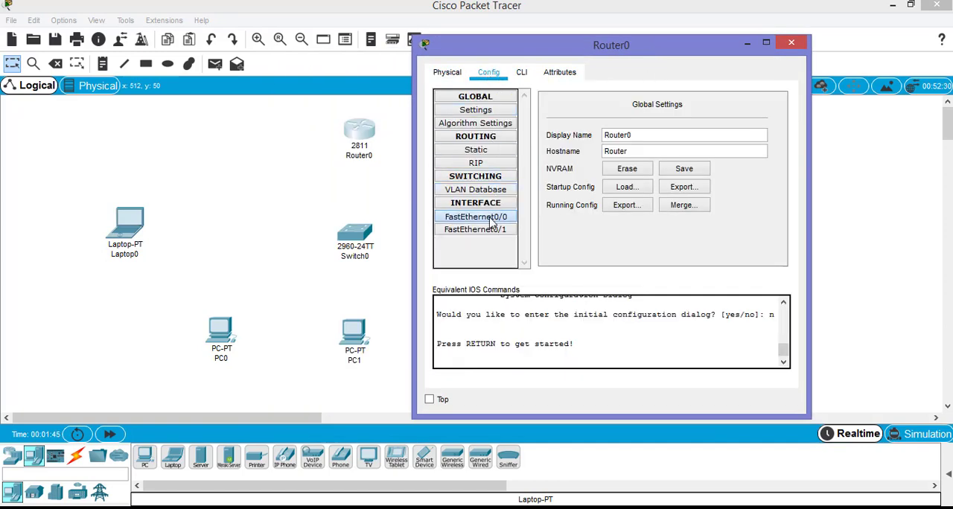
left_click(692, 181)
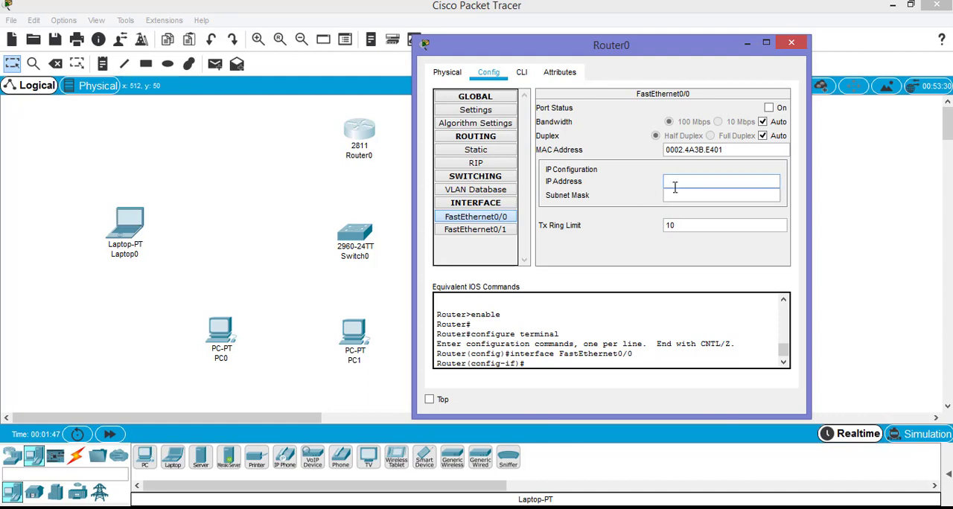
left_click(678, 195)
left_click(680, 182)
left_click(680, 194)
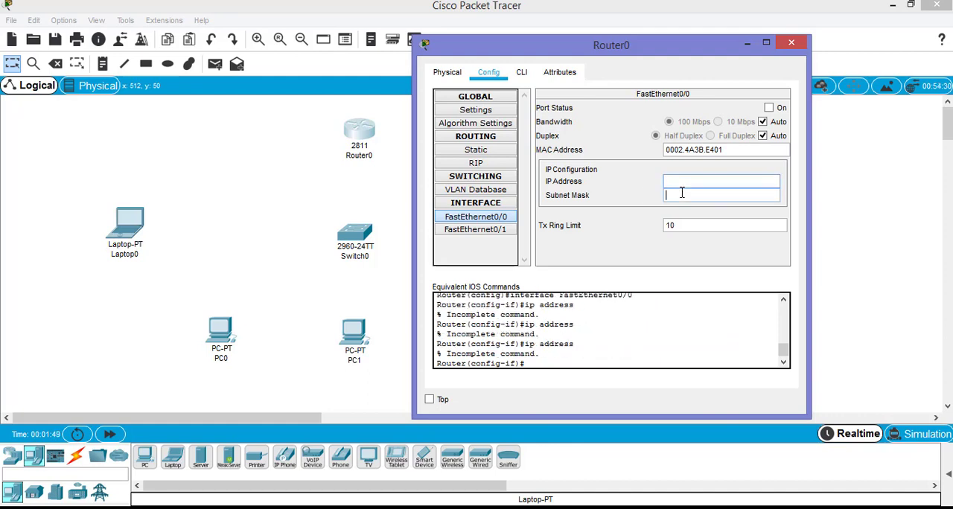
left_click(683, 184)
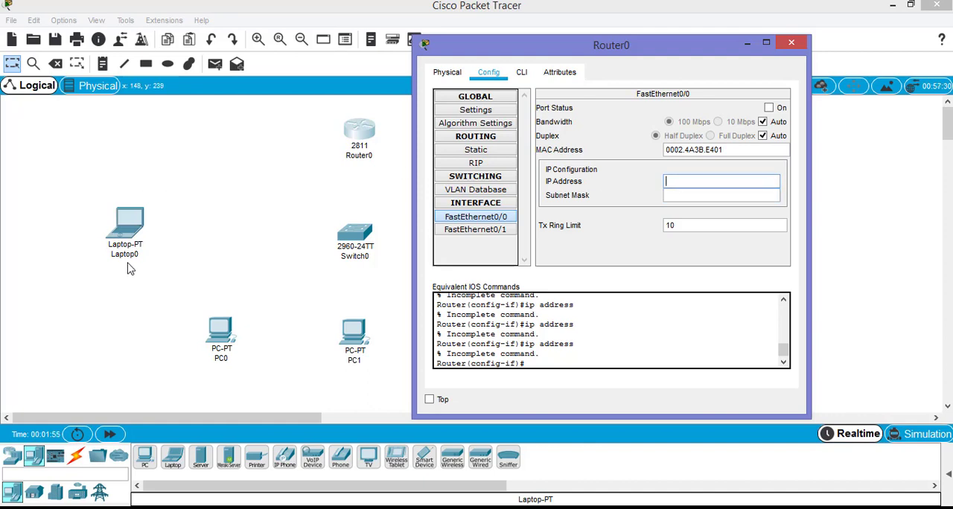
left_click(791, 43)
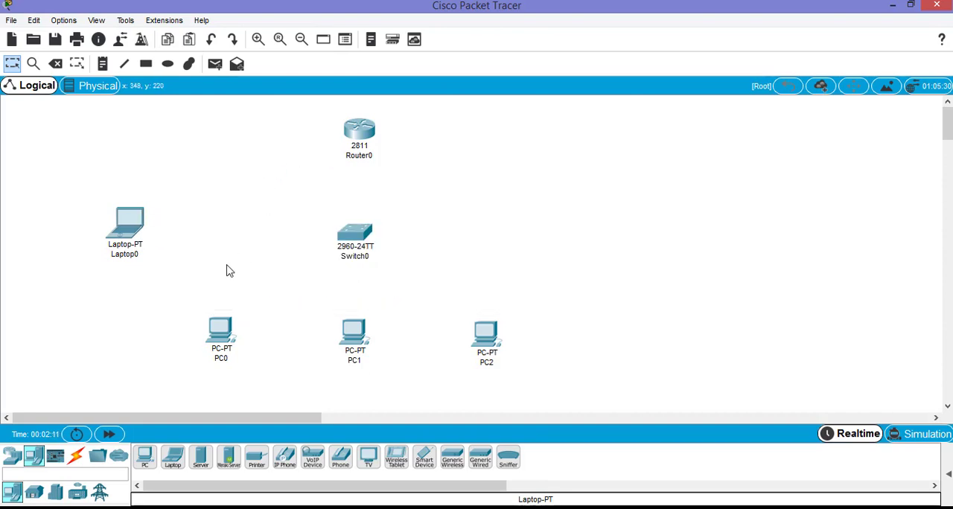
Show the cable types, then examine the Cisco, RJ45-to-USB and RJ45-to-DB9 console cable pictures in Windows Photo Viewer and return to Packet Tracer
left_click(77, 458)
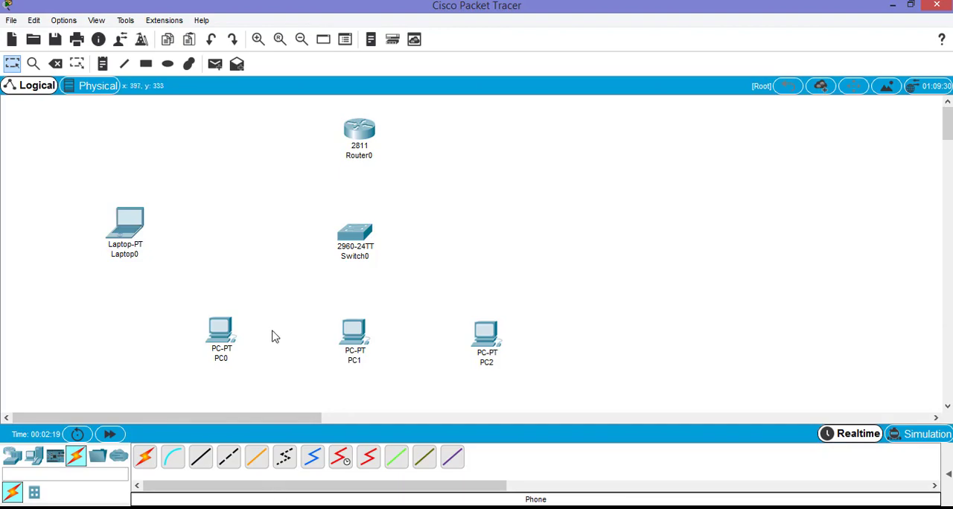
left_click(349, 508)
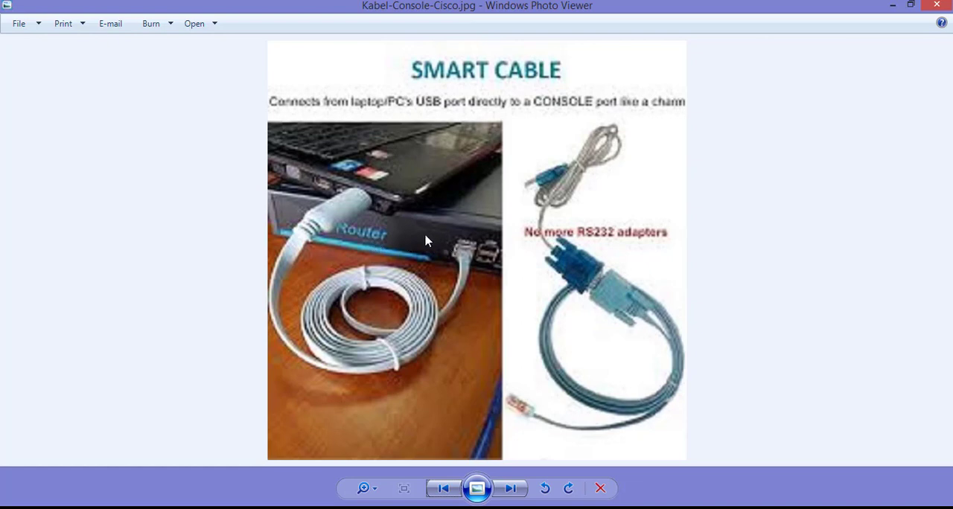
left_click(442, 490)
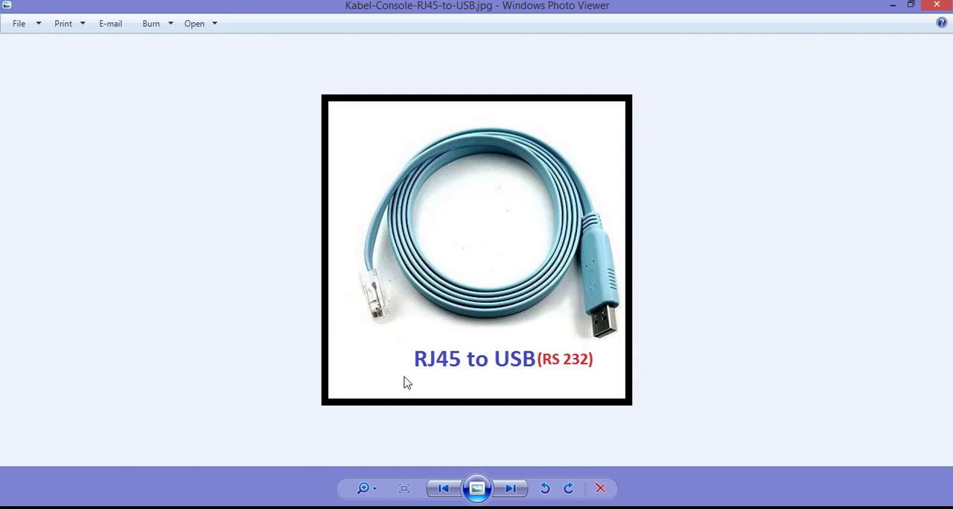
left_click(453, 490)
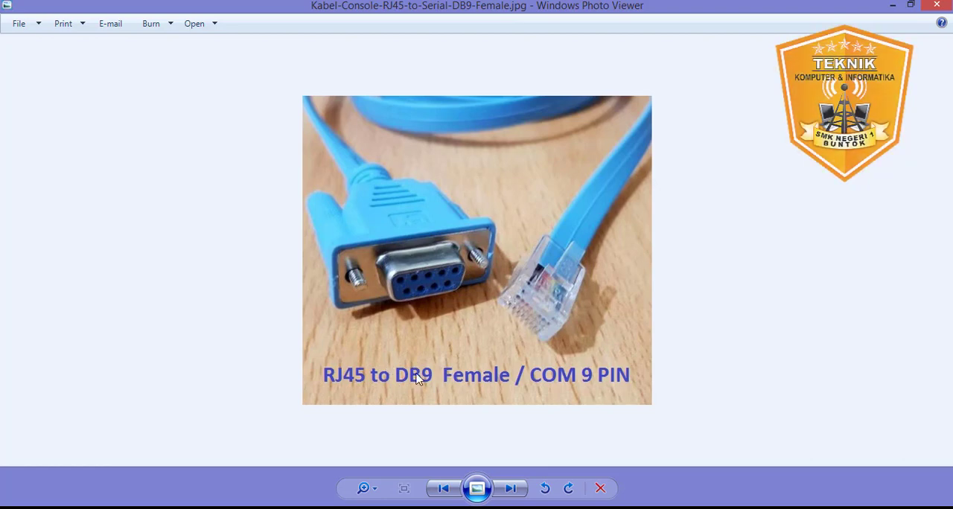
left_click(444, 489)
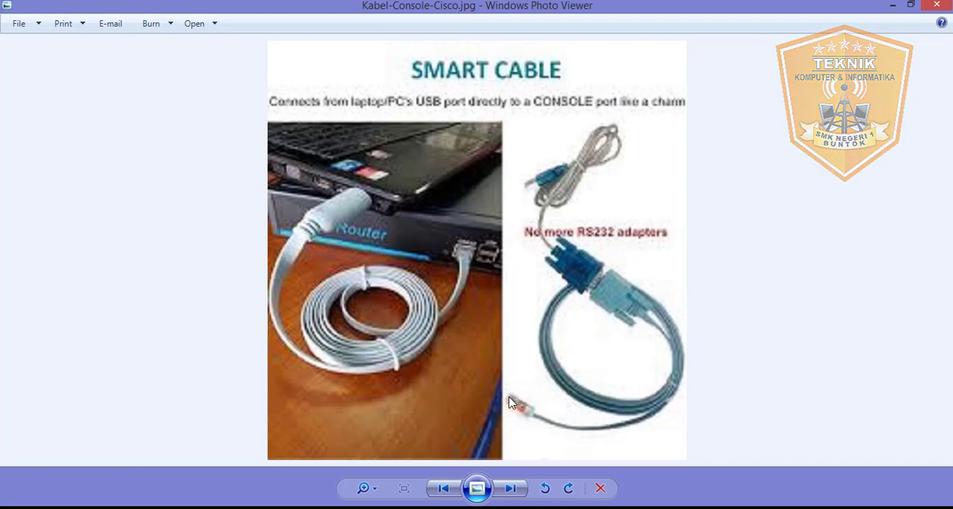
left_click(443, 488)
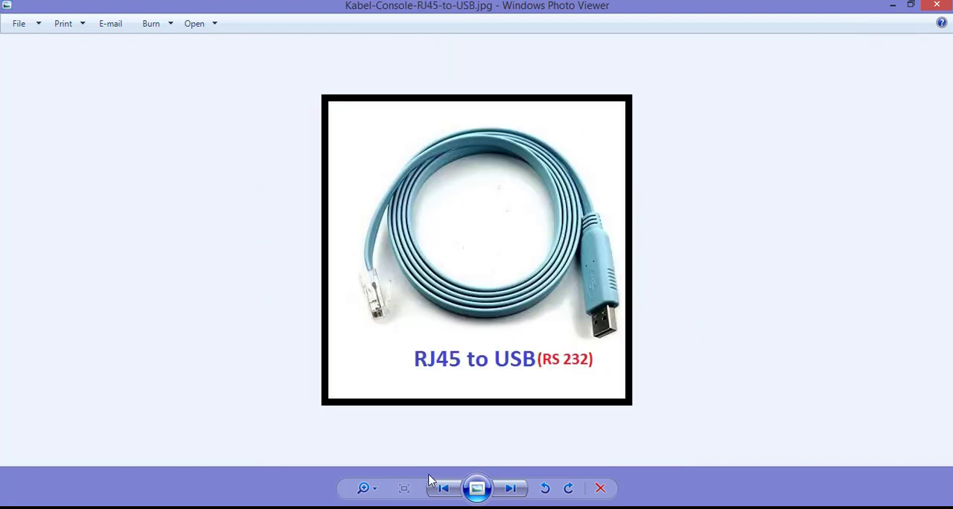
left_click(443, 489)
left_click(443, 488)
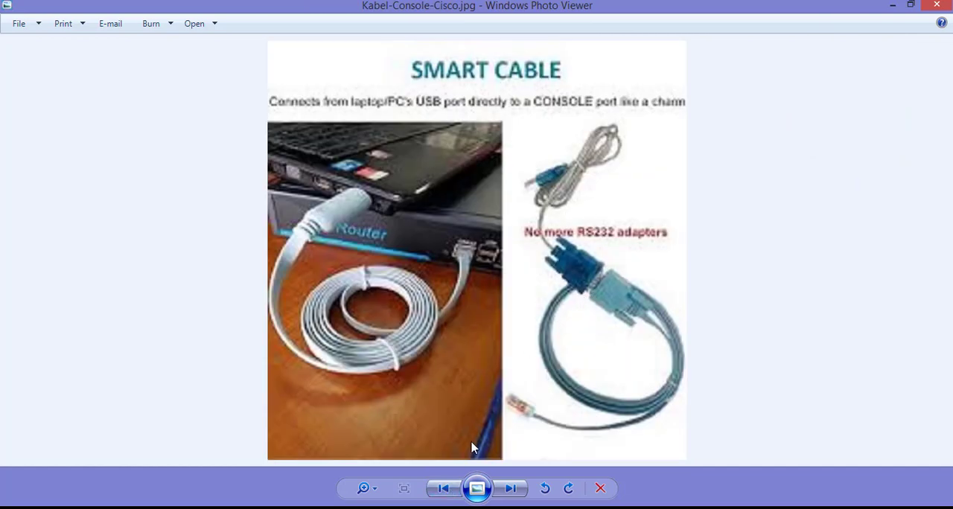
left_click(511, 489)
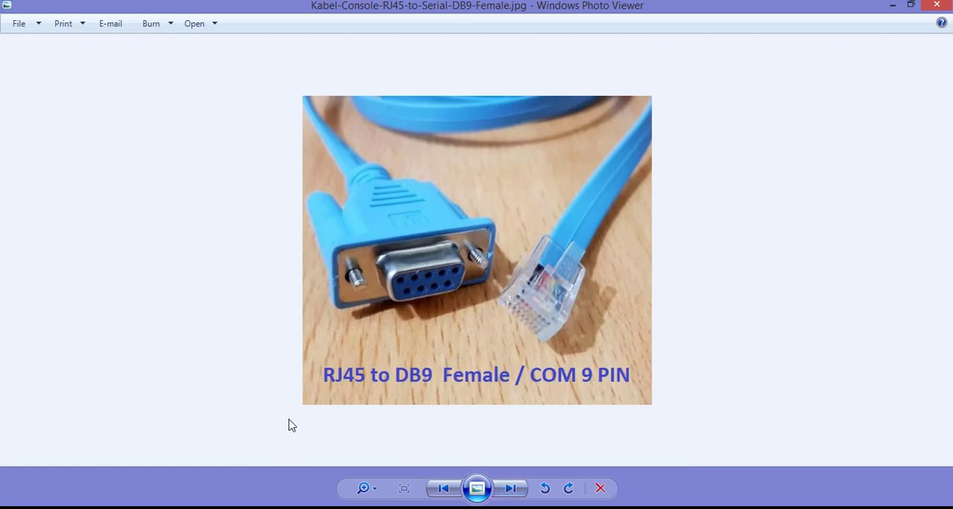
left_click(320, 467)
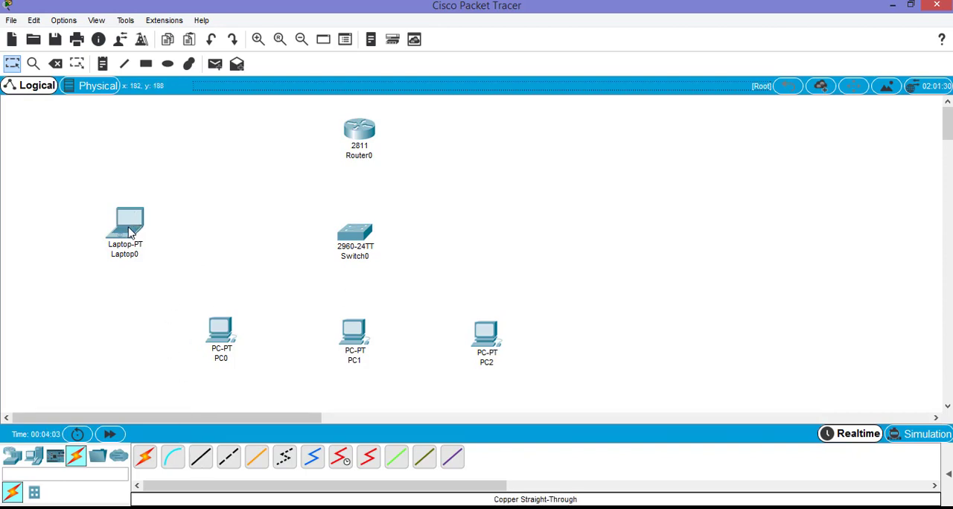
Connect Laptop0 to the Console port of Router0 with a console cable
left_click(179, 461)
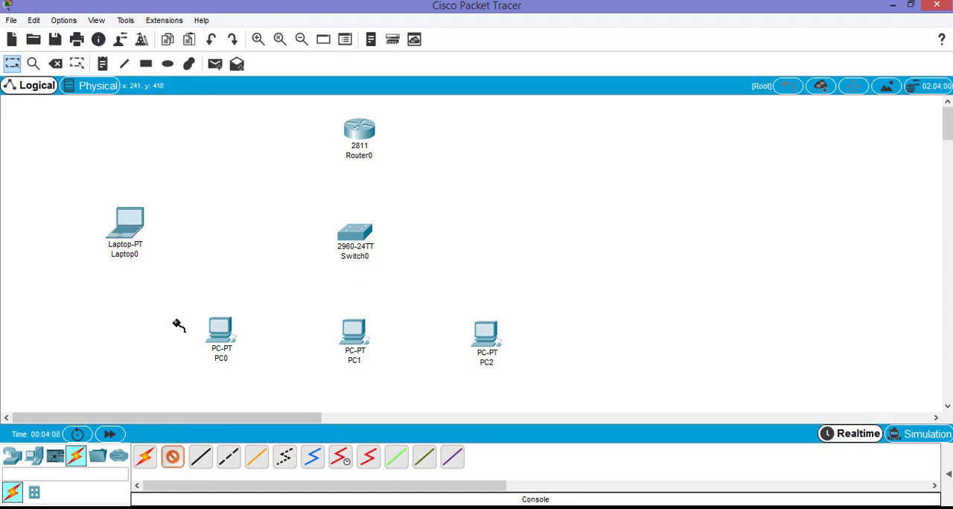
left_click(131, 225)
left_click(156, 233)
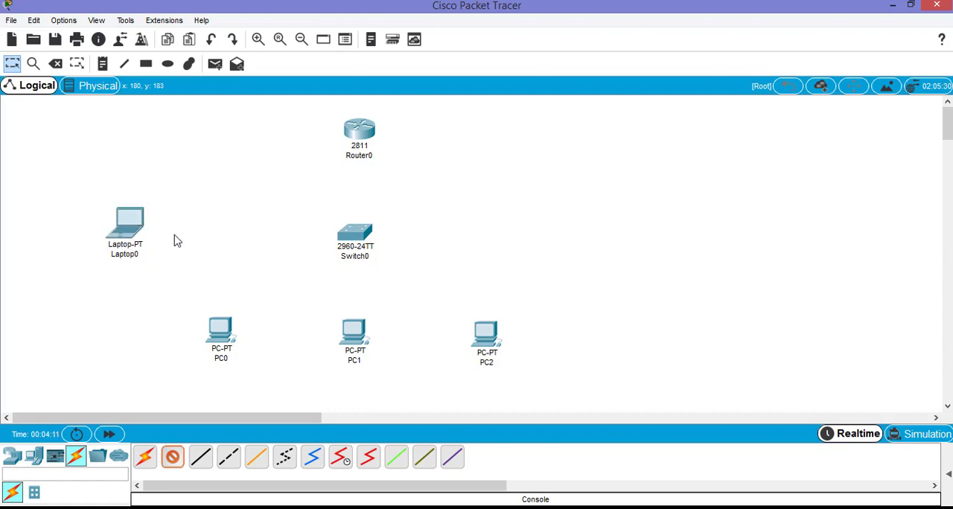
left_click(358, 128)
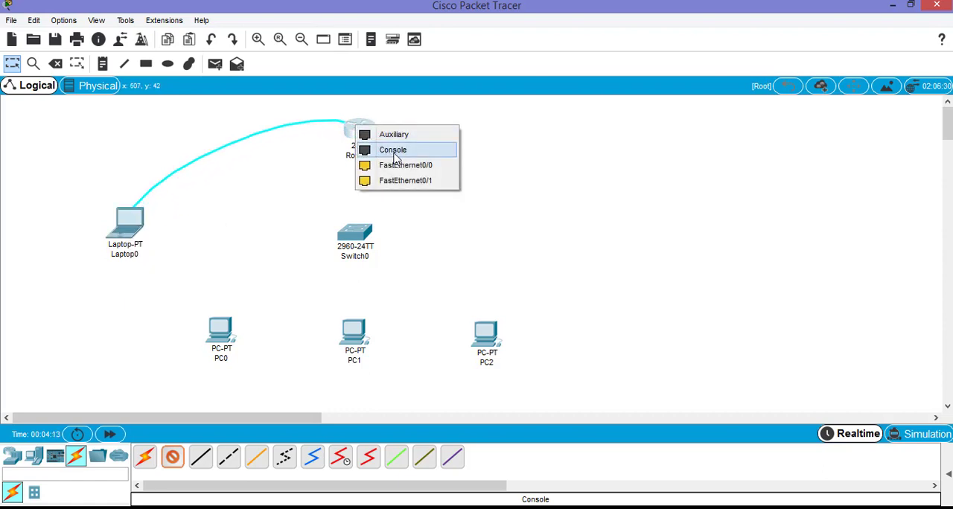
left_click(428, 151)
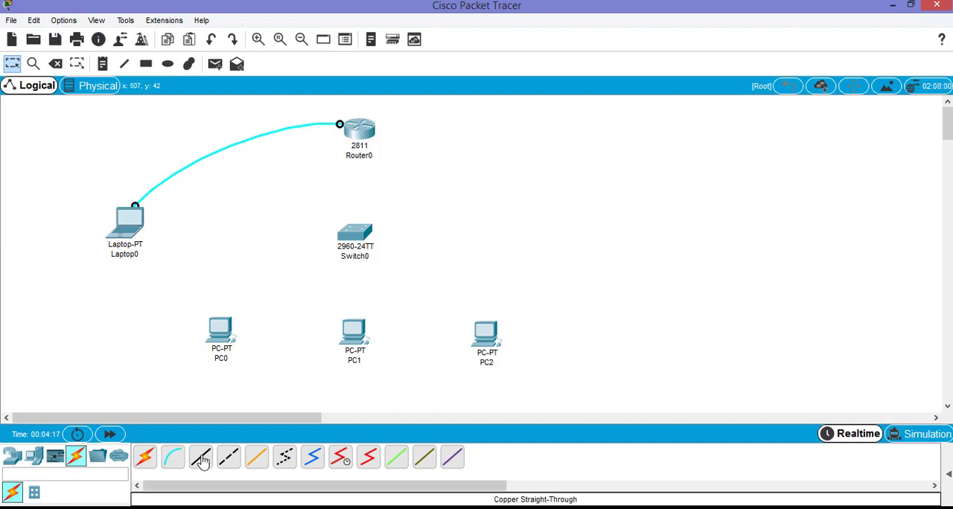
Connect Router0's FastEthernet0/0 to Switch0's FastEthernet0/24 with a copper straight-through cable
left_click(201, 459)
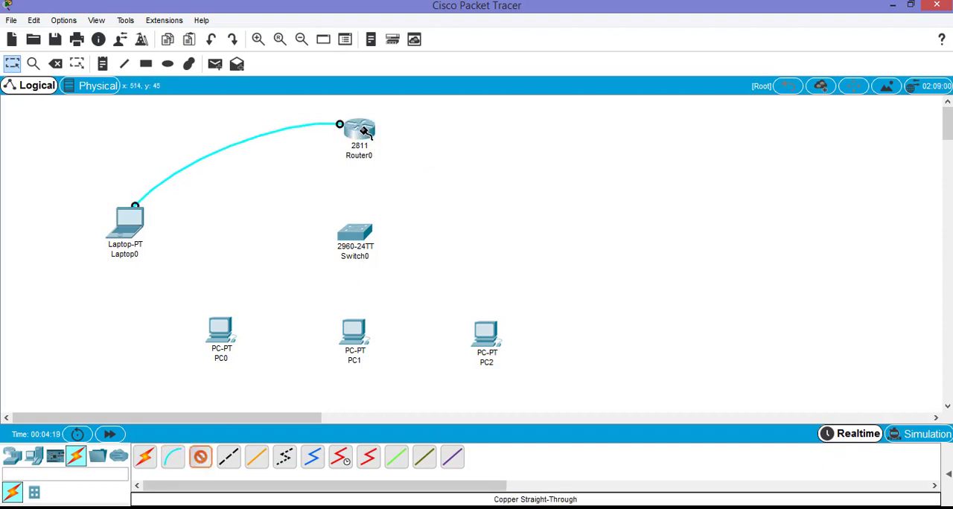
left_click(364, 133)
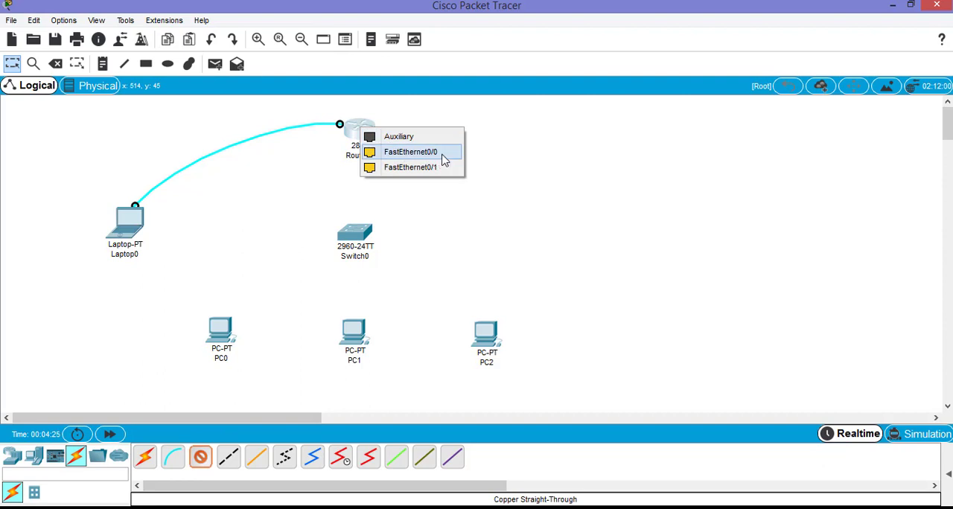
left_click(417, 154)
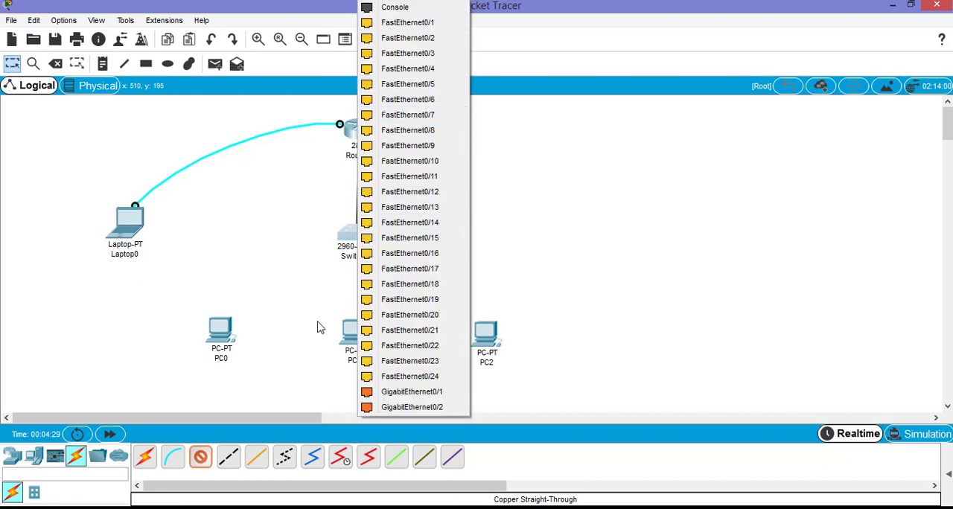
left_click(434, 379)
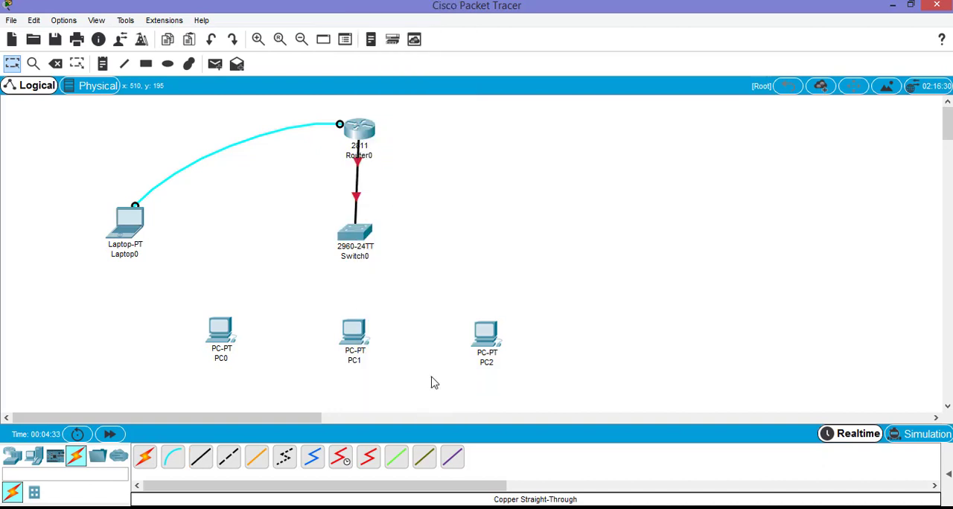
Connect Switch0's FastEthernet0/1 to PC0's FastEthernet0 with a copper straight-through cable
left_click(201, 460)
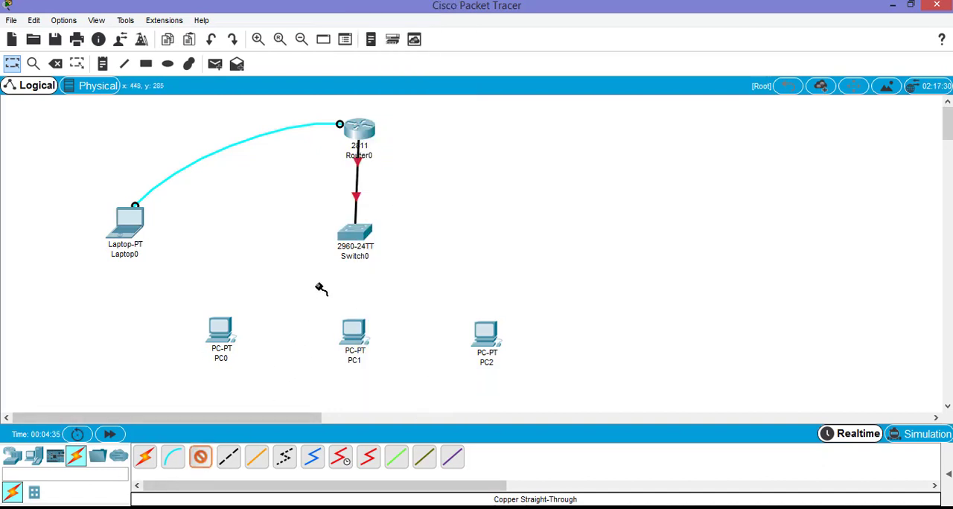
left_click(355, 234)
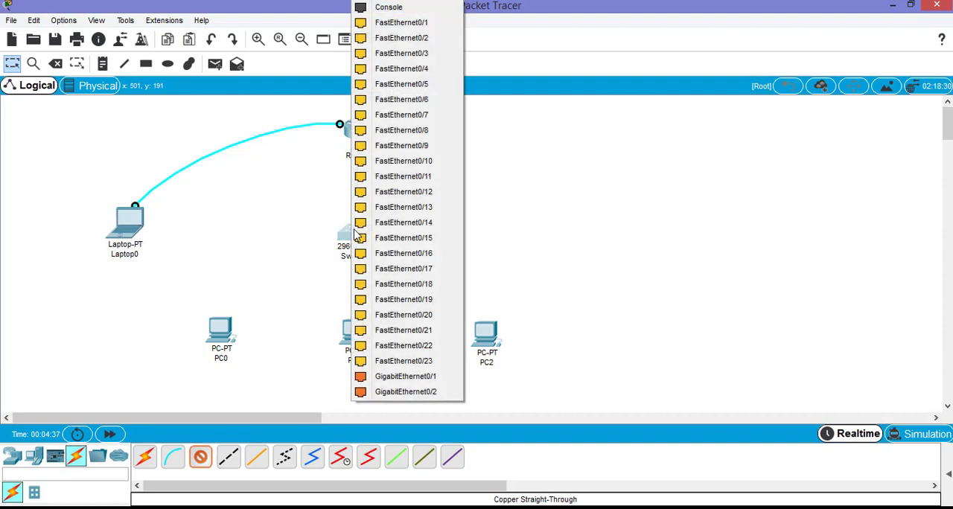
left_click(400, 22)
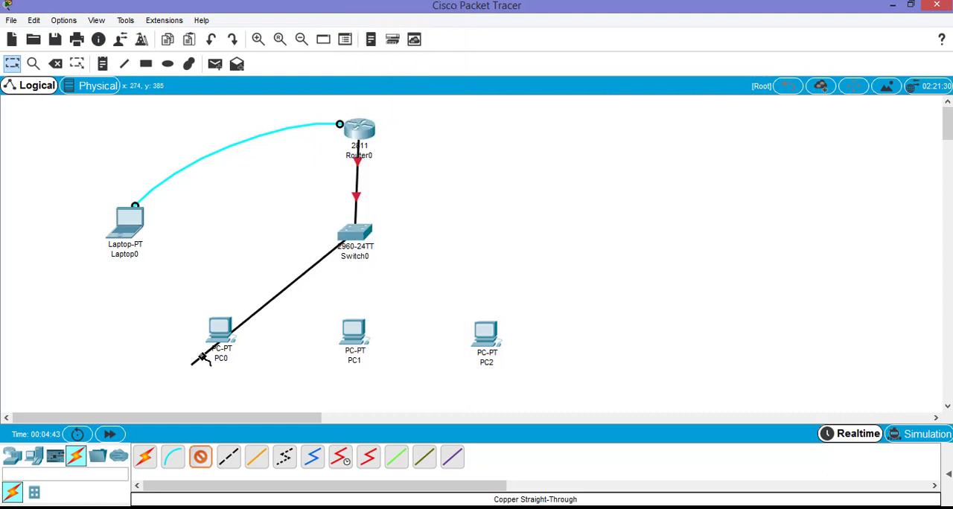
left_click(221, 332)
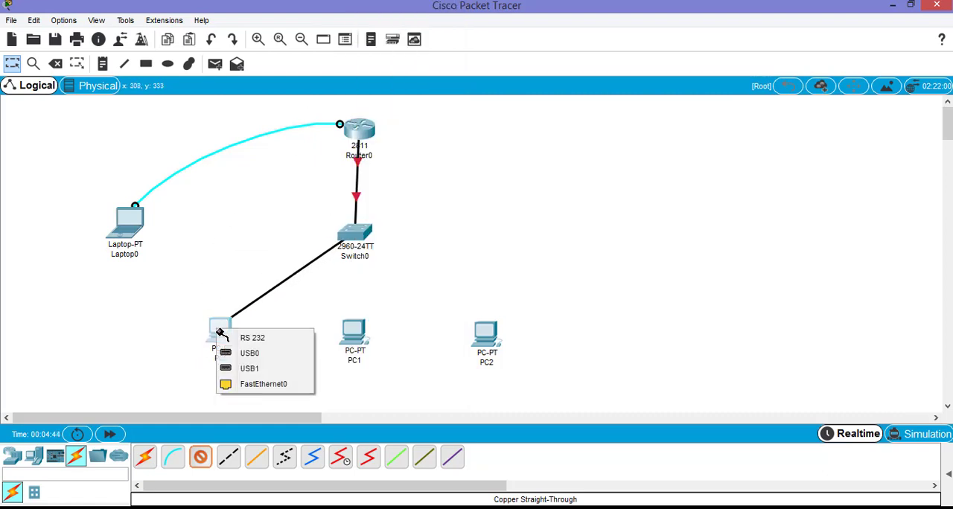
left_click(262, 384)
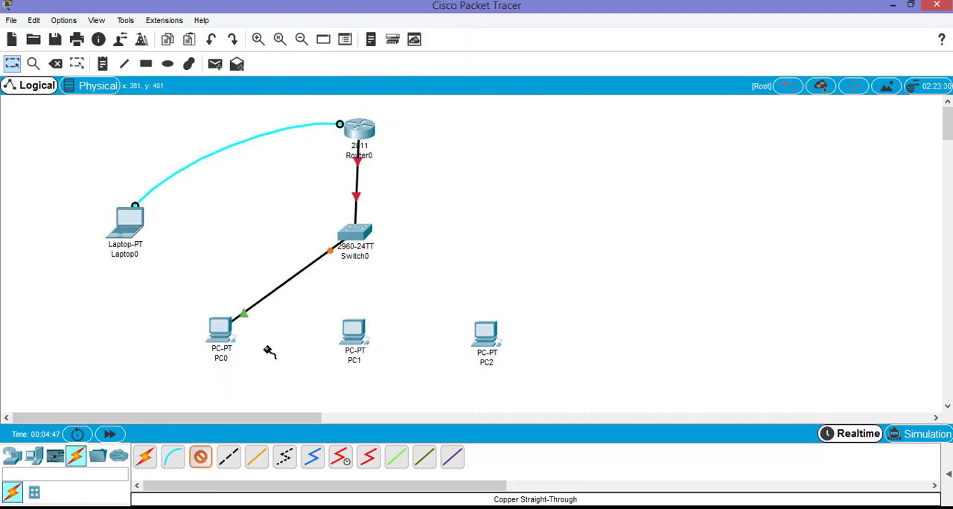
Connect Switch0's FastEthernet0/2 to PC1's FastEthernet0 with a copper straight-through cable
left_click(355, 240)
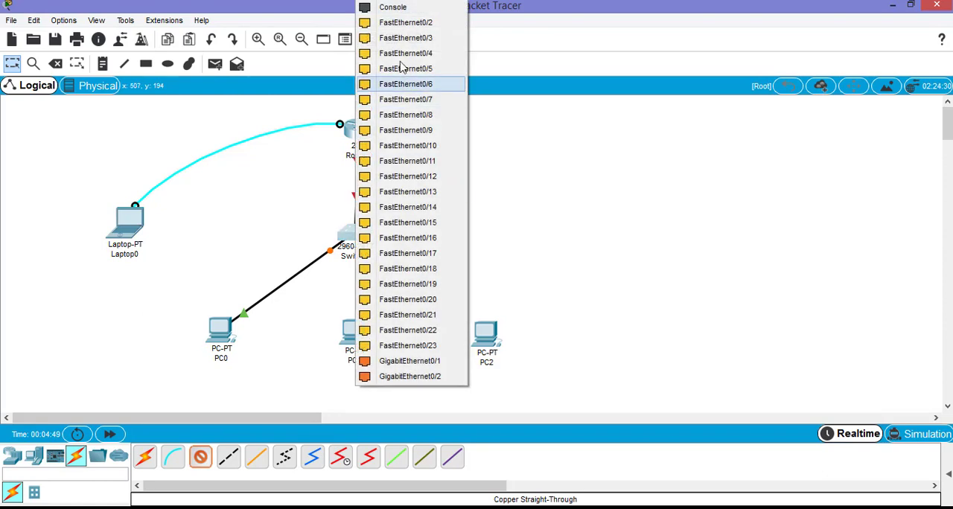
left_click(414, 24)
left_click(354, 329)
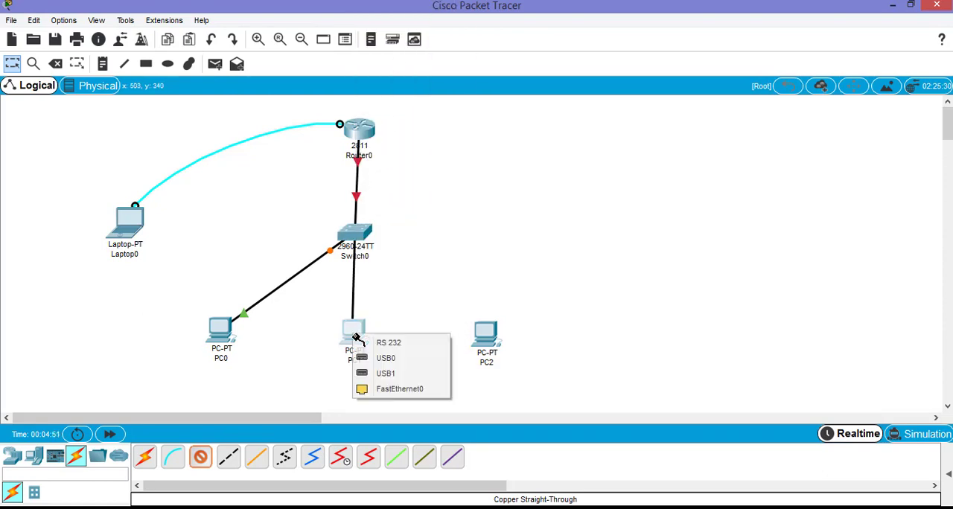
left_click(394, 399)
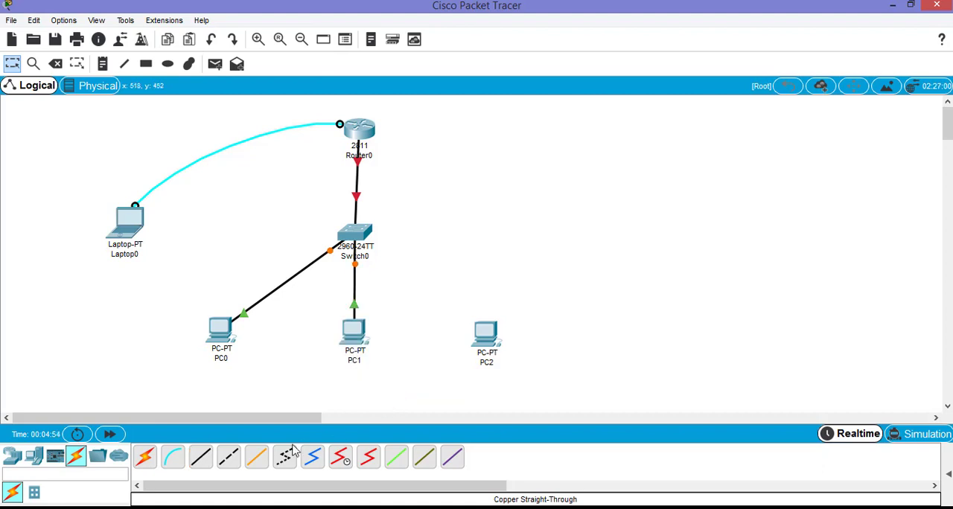
Connect Switch0's FastEthernet0/3 to PC2's FastEthernet0 with a copper straight-through cable
left_click(357, 233)
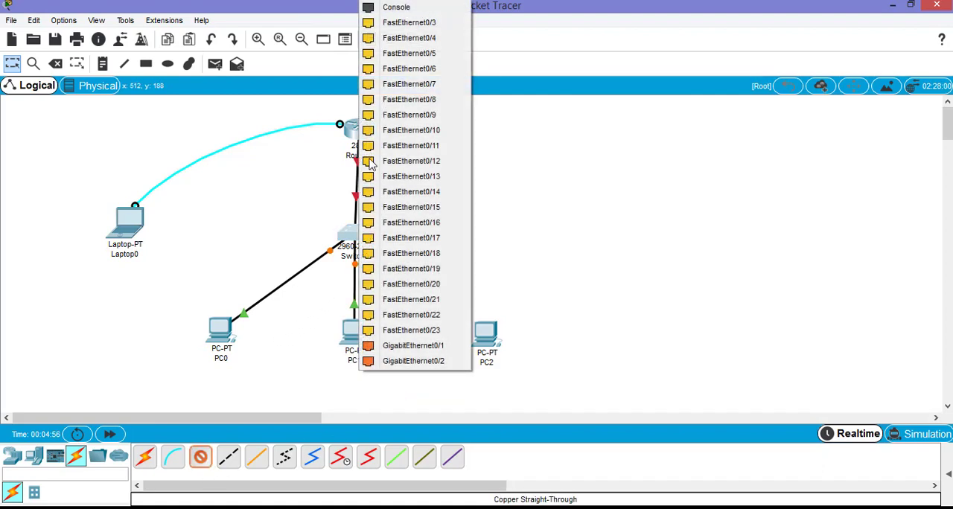
left_click(393, 28)
left_click(483, 334)
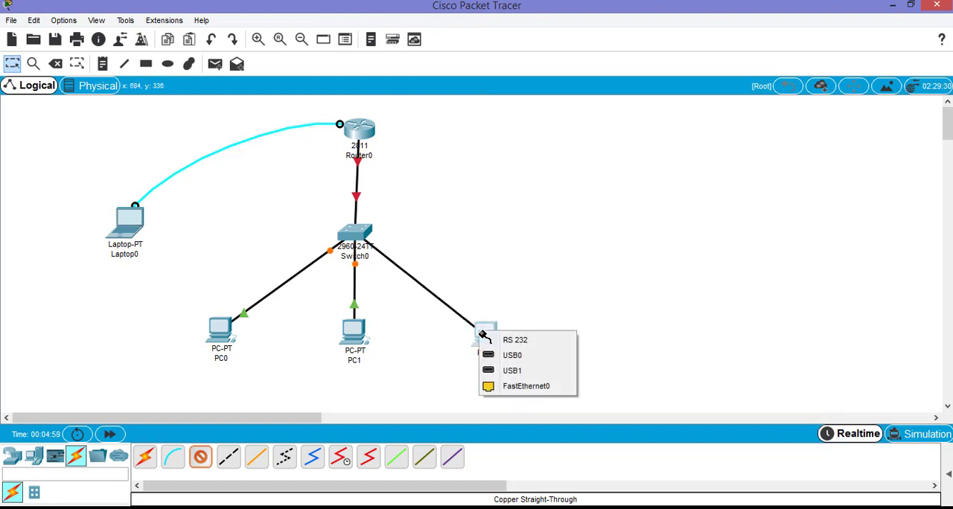
left_click(513, 387)
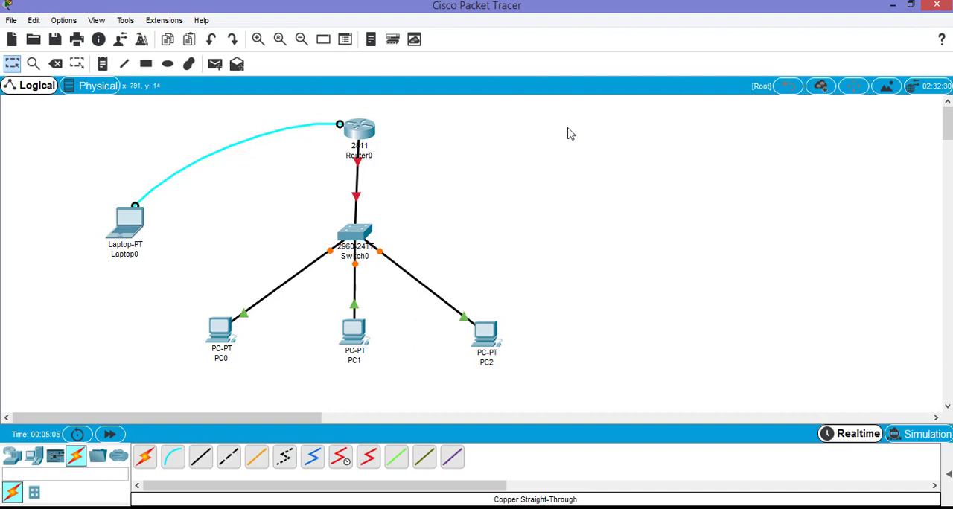
Select the whole topology and move all its devices together to the left in the workspace
left_click_drag(595, 107, 77, 384)
left_click_drag(355, 242, 264, 246)
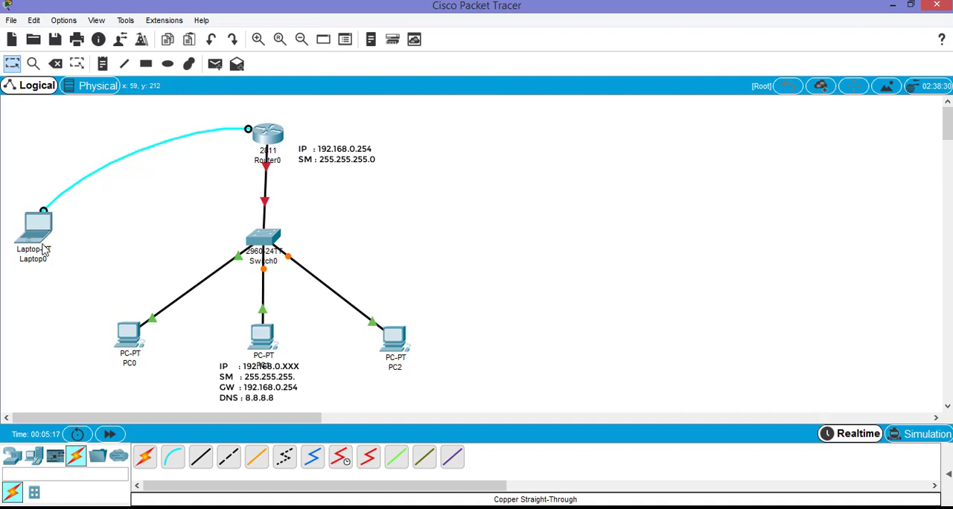
Start a terminal session from Laptop0 to the router console at 9600 bits per second and maximize the laptop's window
mouse_move(36, 237)
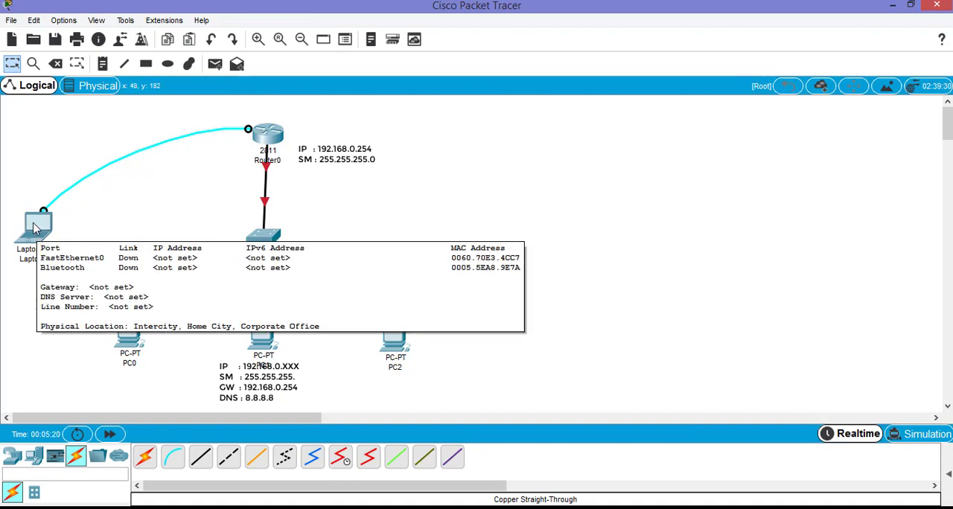
left_click(29, 234)
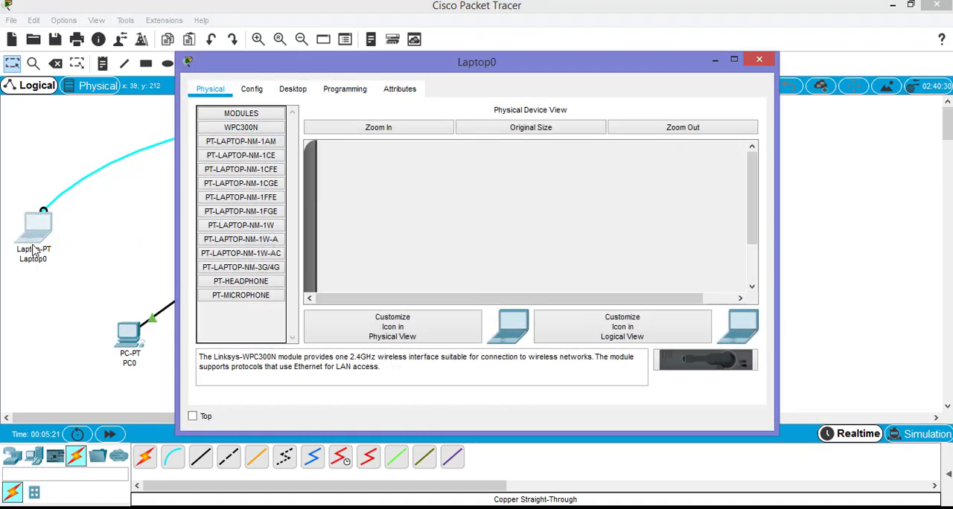
left_click_drag(440, 69, 585, 53)
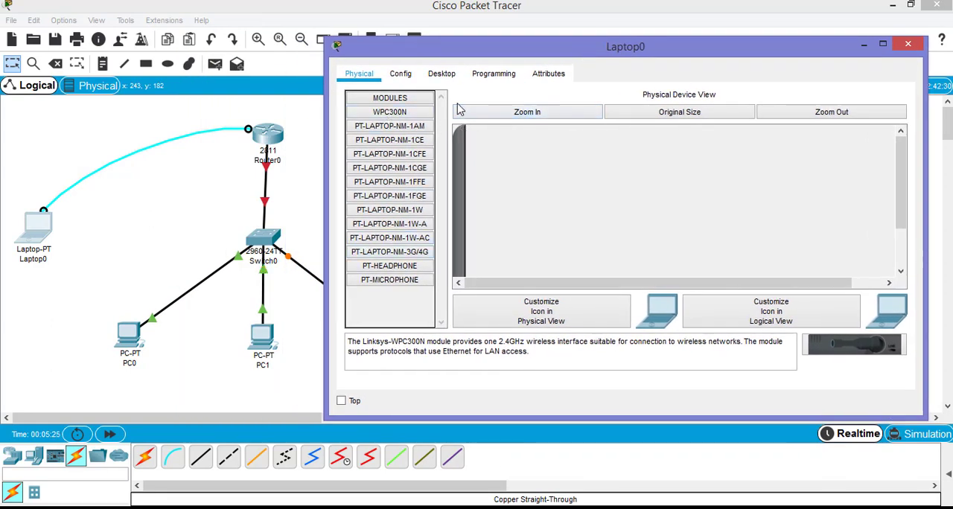
left_click(442, 75)
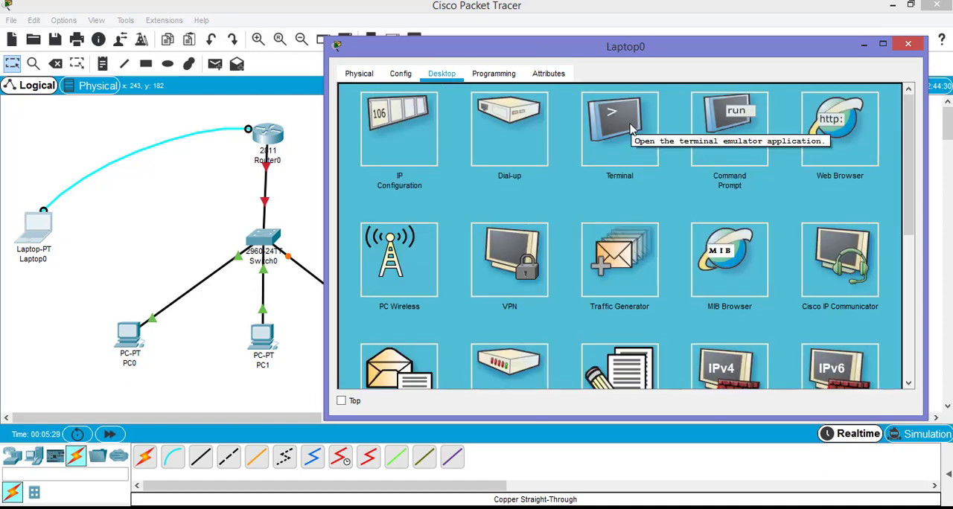
left_click(604, 132)
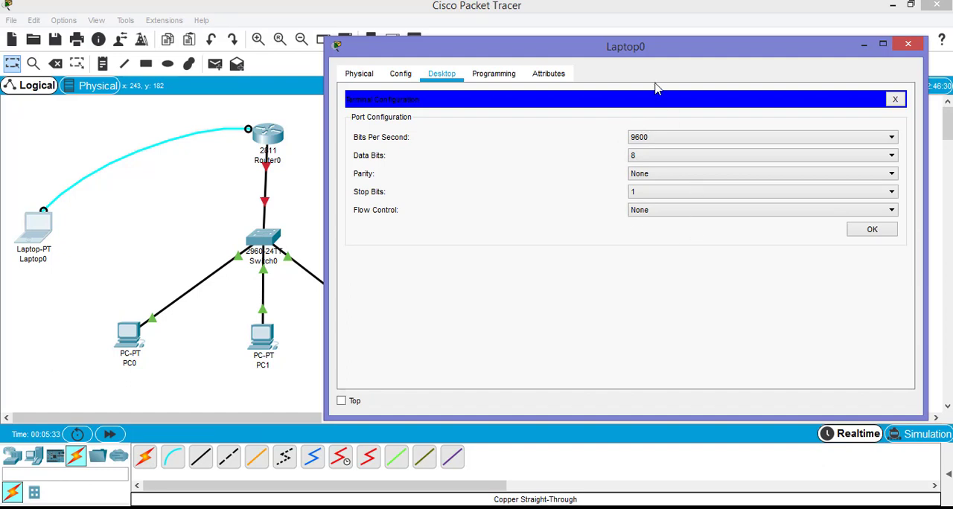
left_click(872, 230)
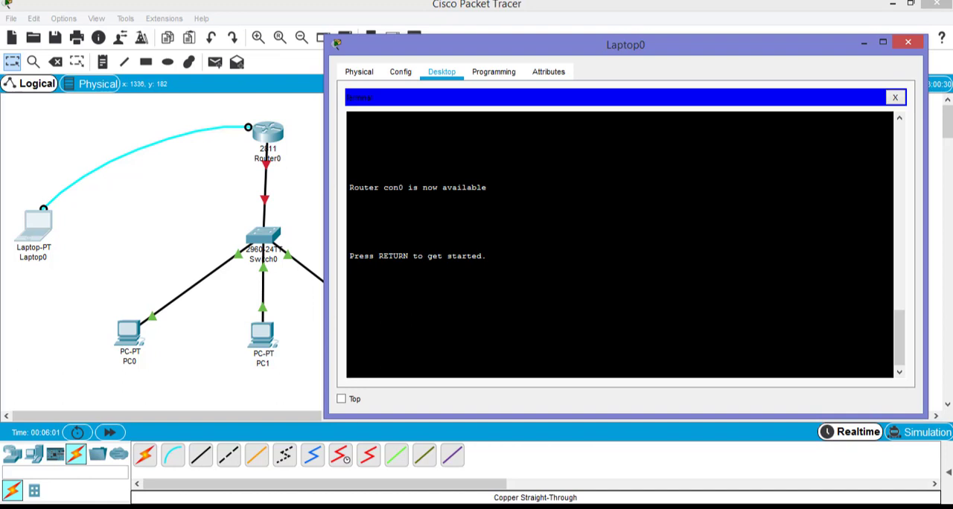
key("Return")
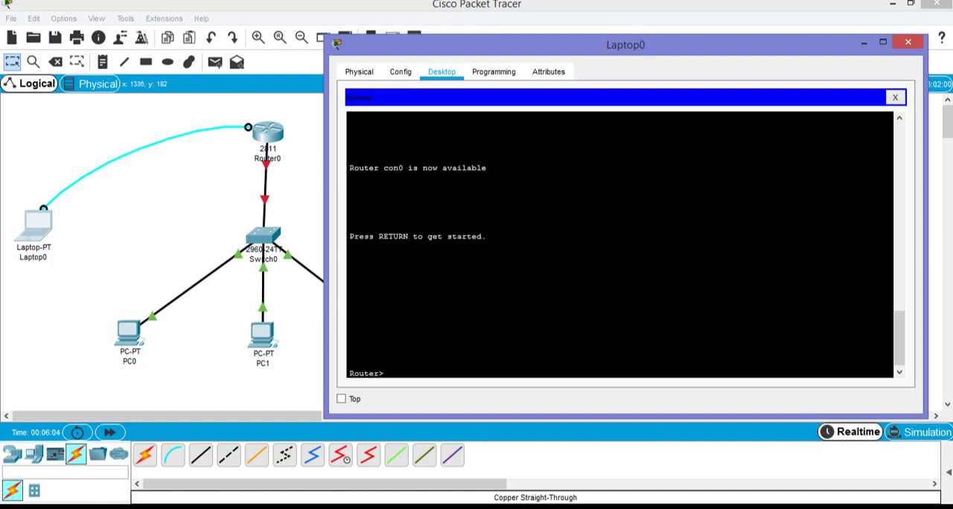
left_click(882, 43)
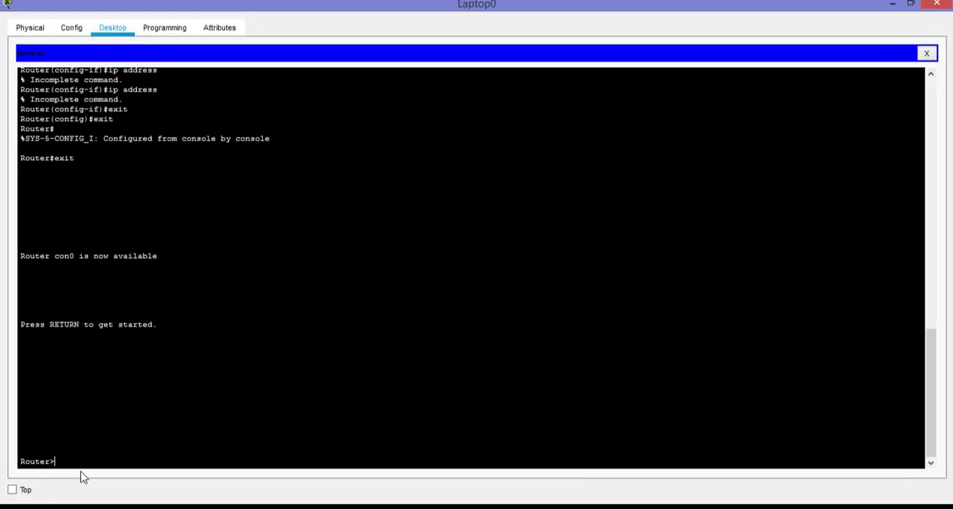
Enter the router's privileged mode with the enable command in the terminal
left_click_drag(56, 462, 15, 464)
left_click(56, 462)
type("ena")
key("Tab")
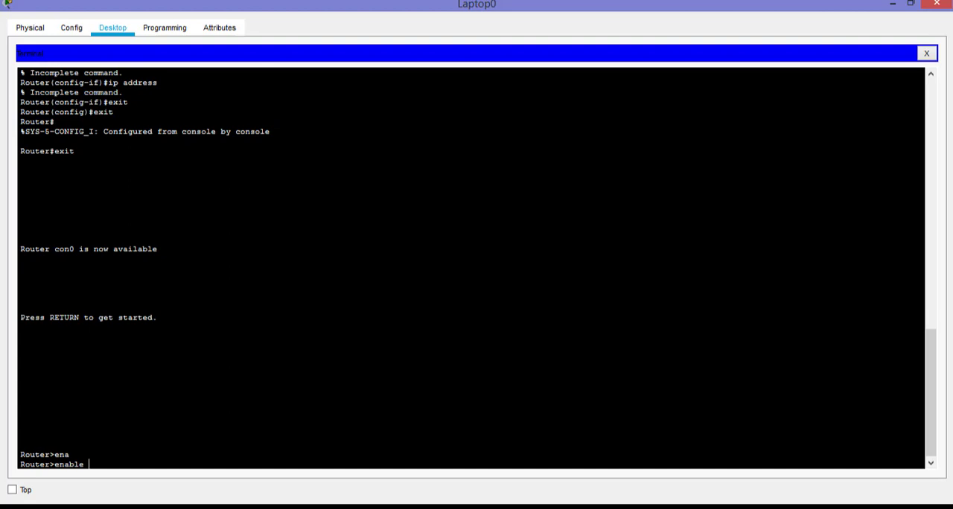
key("Return")
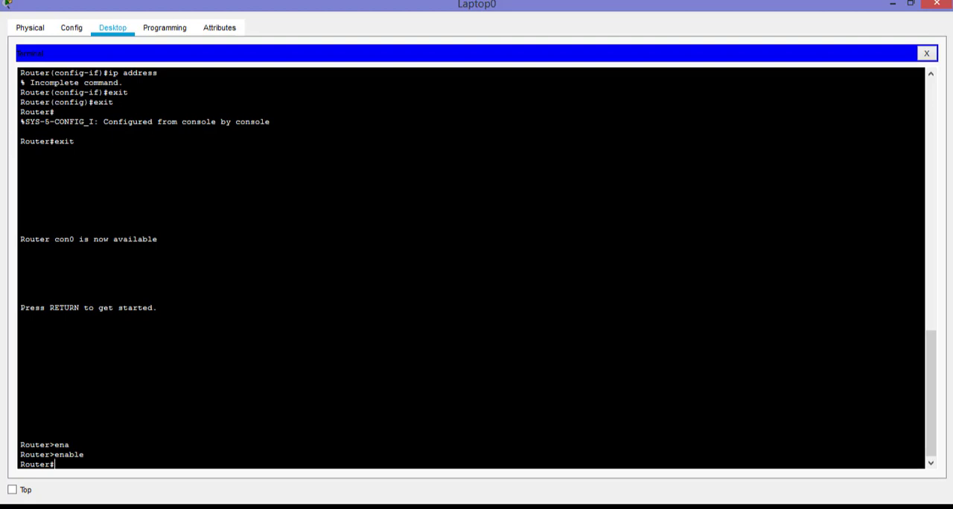
Enter global configuration mode with configure terminal and highlight the resulting prompt
type("confi")
key("Tab")
type("ter")
key("Tab")
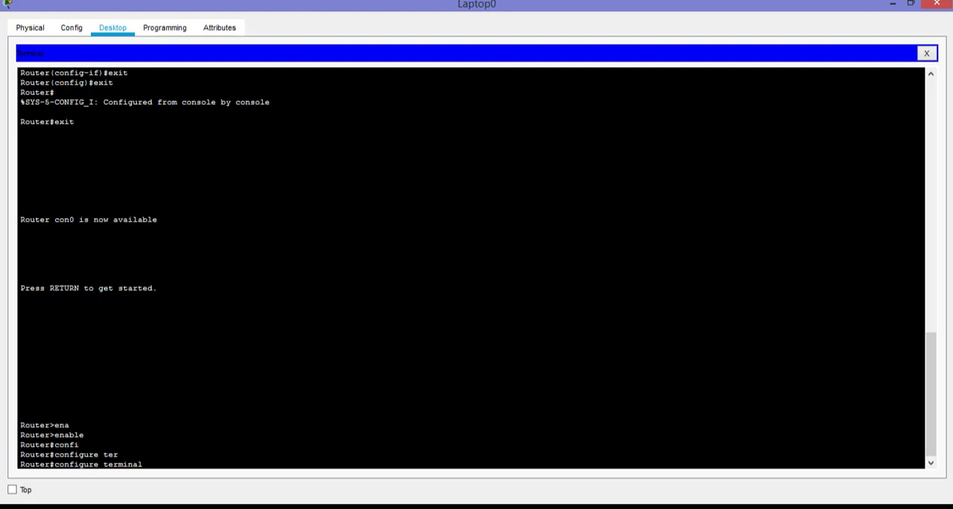
key("Return")
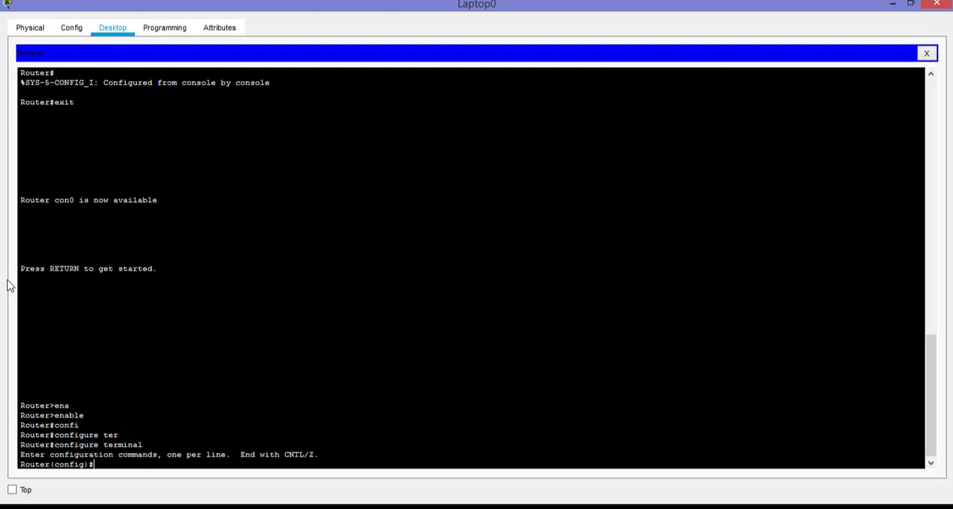
left_click_drag(40, 471, 18, 467)
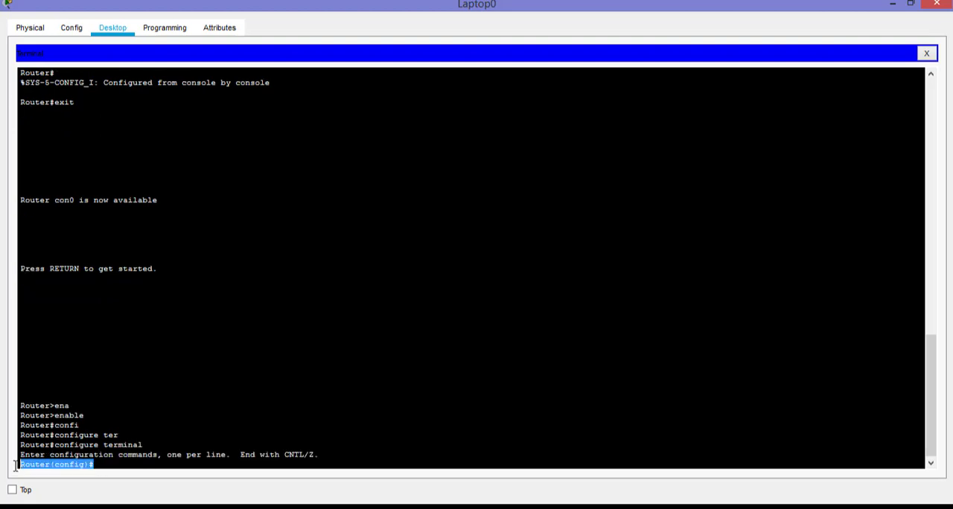
left_click(103, 454)
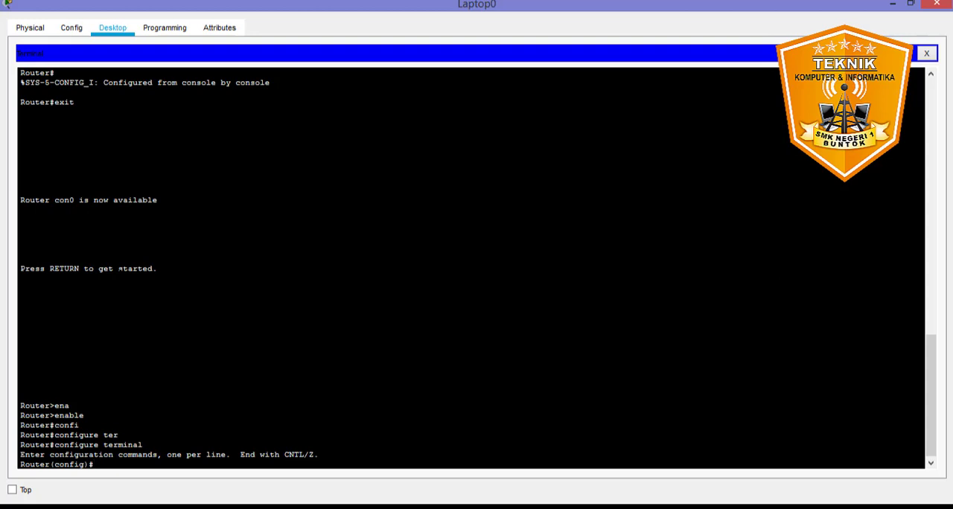
Enter the configuration mode of the router's interface fa0/0
type("inter")
key("Tab")
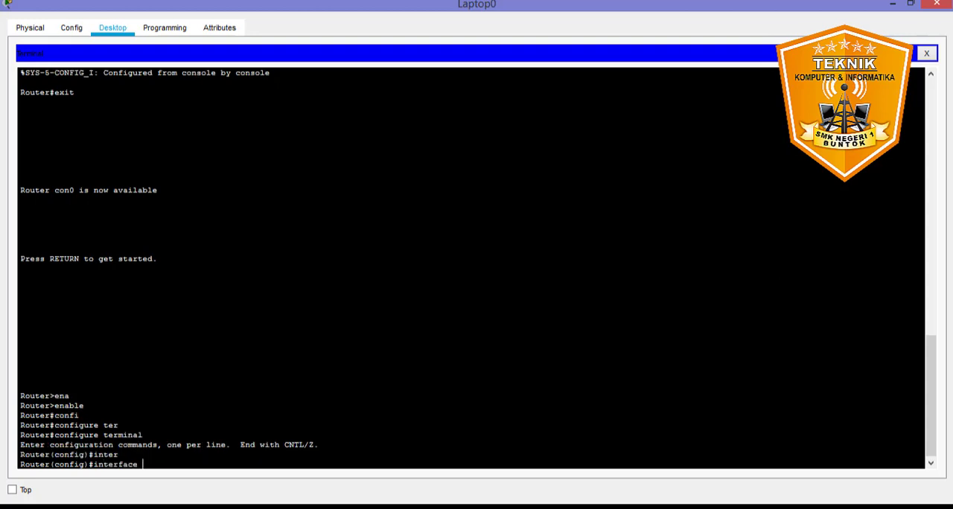
type("fa0/0")
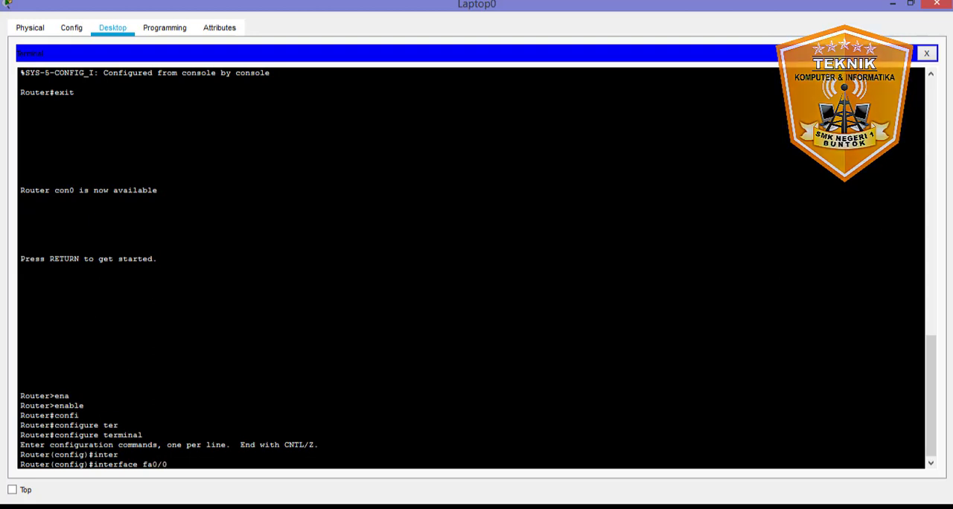
key("Return")
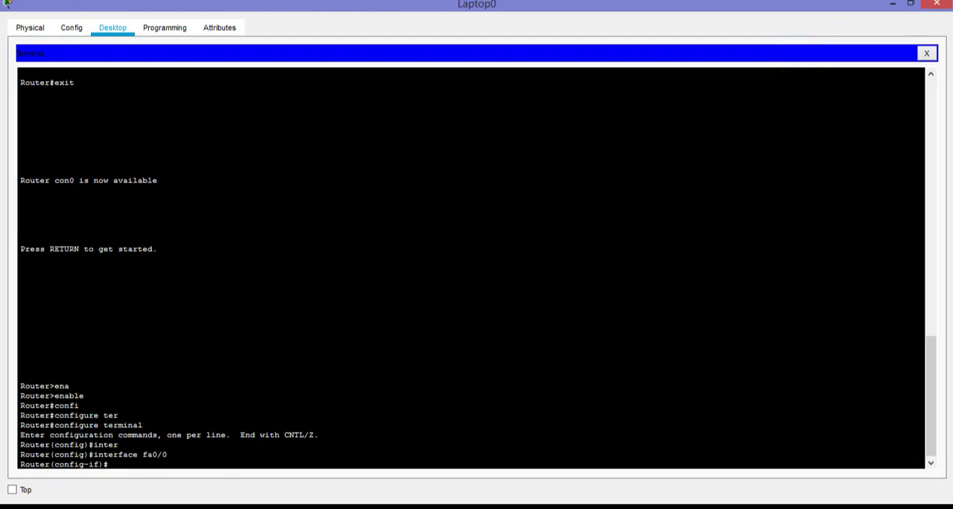
Assign IP address 192.168.0.254 with subnet mask 255.255.255.0 to the router's fa0/0 interface
type("ip add")
key("Tab")
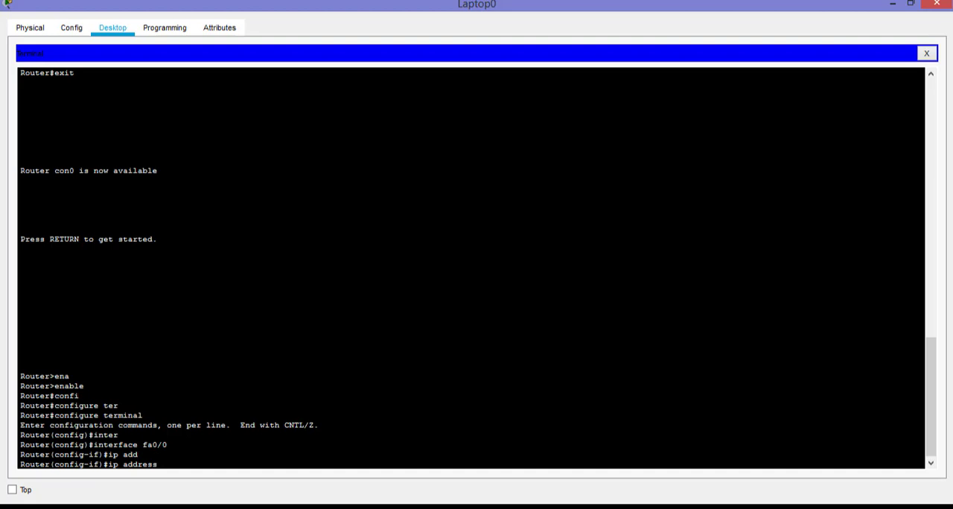
type("192.168.0.")
type("254 255.255.255.0")
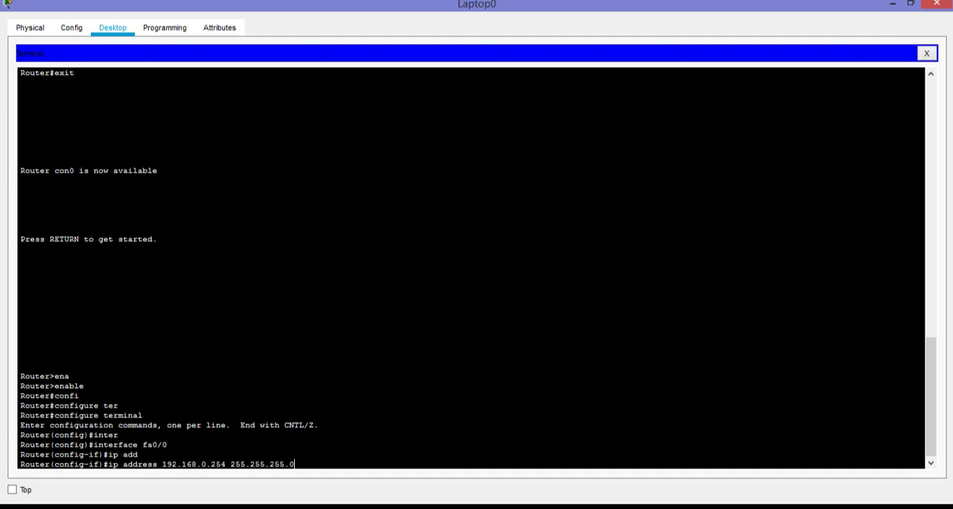
key("Return")
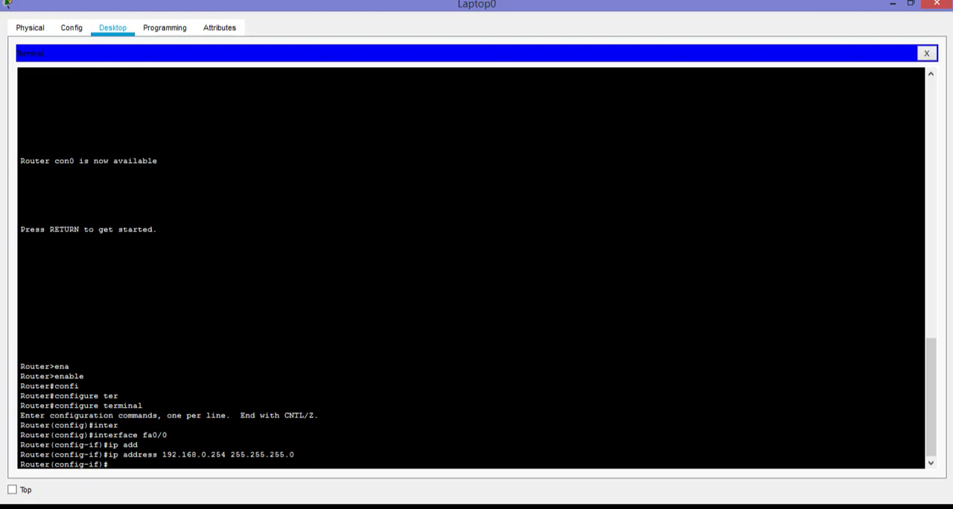
Enable the router's fa0/0 interface with no shutdown and return to the interface configuration prompt
type("no")
type("shu")
key("Tab")
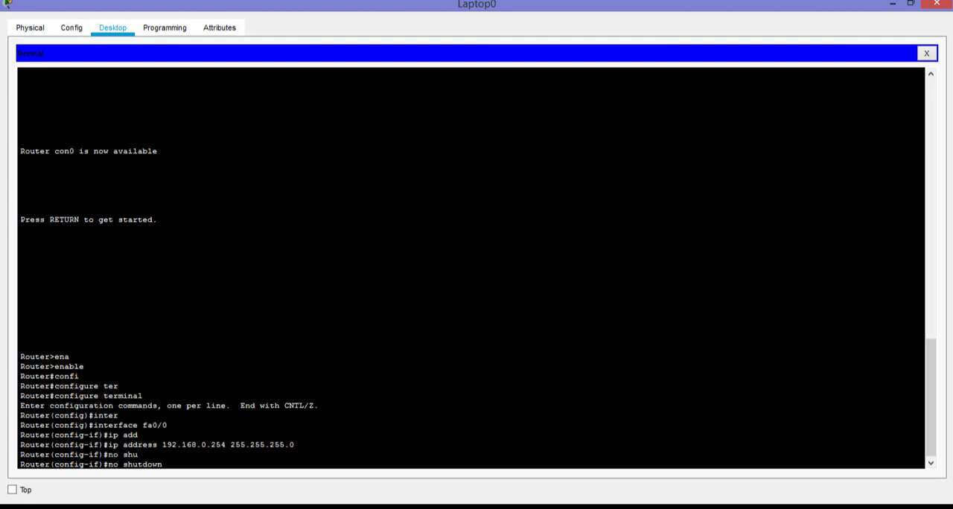
key("Return")
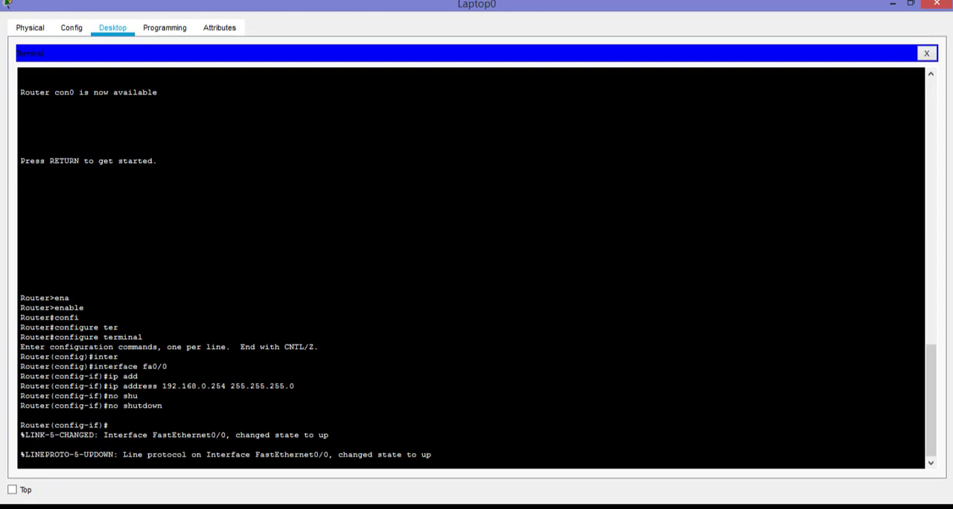
key("Return")
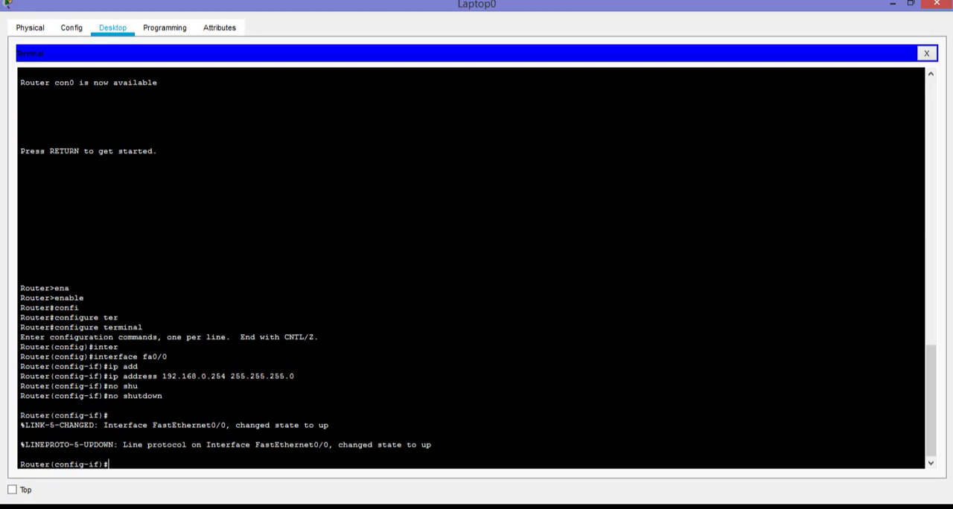
Leave the fa0/0 interface configuration and return to the router's global configuration mode
type("exit")
key("Return")
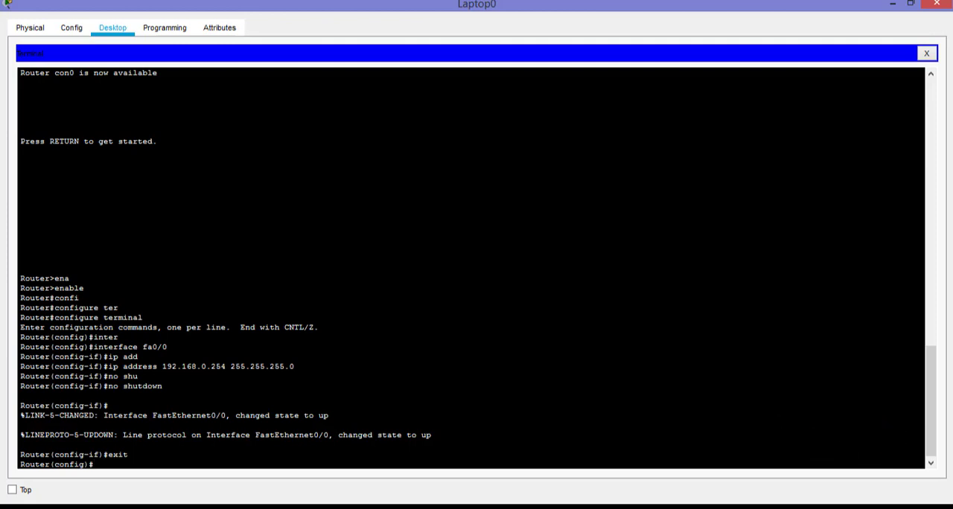
Try to create the DHCP pool JARKOM1 on the router using the command ip dchp pool
type("ip dchp")
key("Tab")
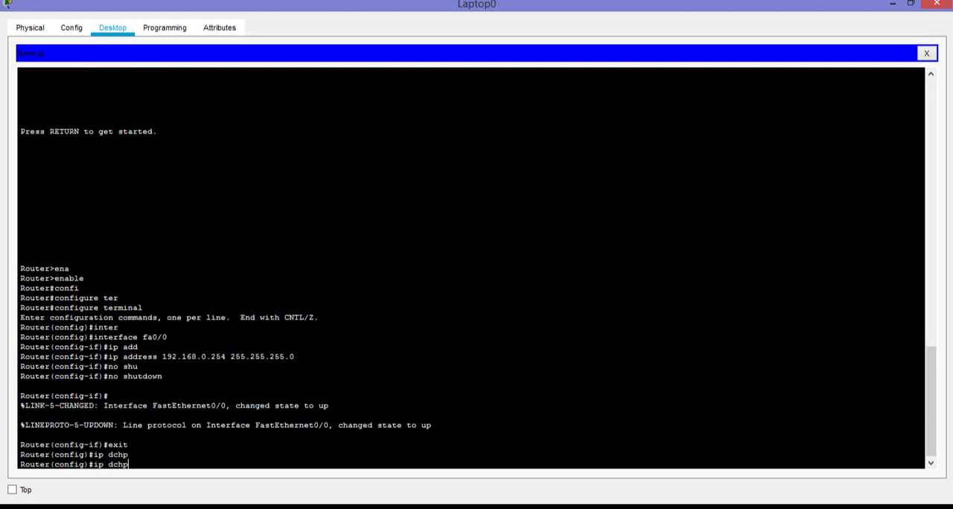
type("pool")
key("Tab")
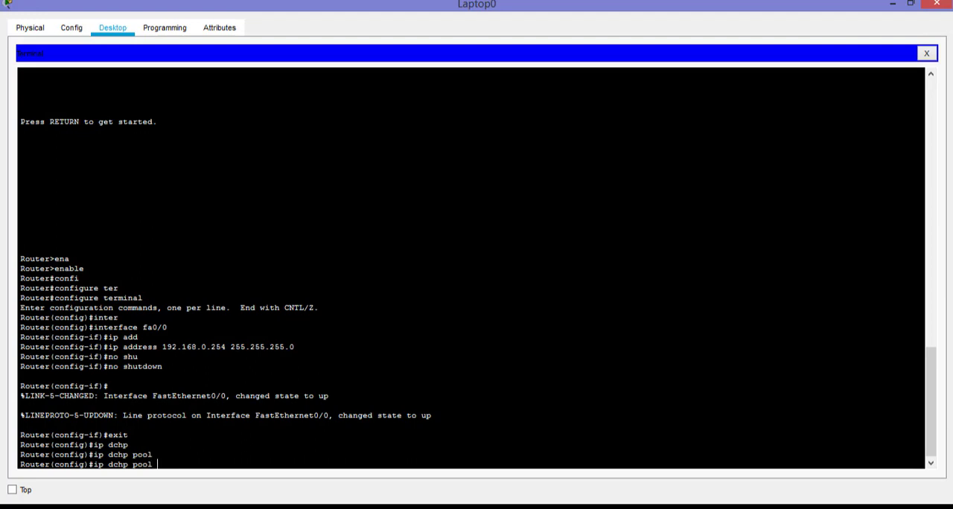
type("JARKOM1")
key("Return")
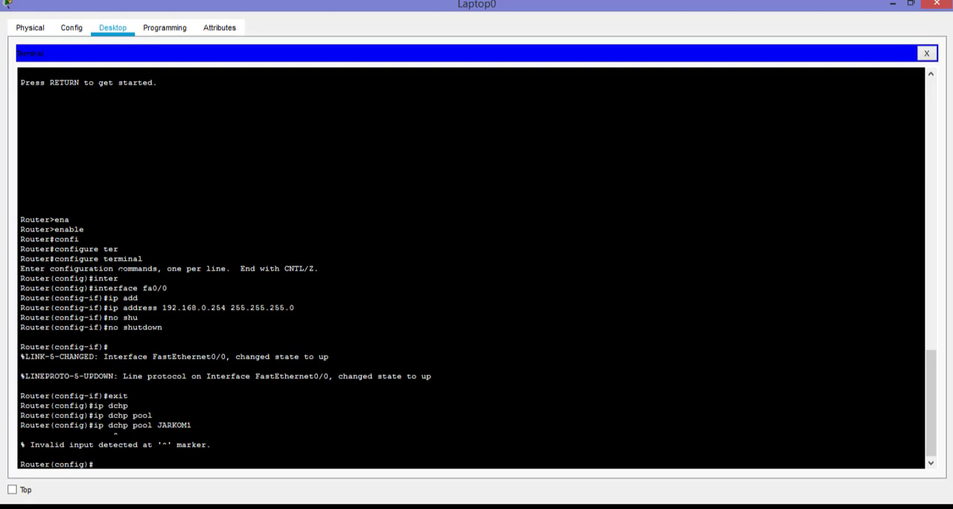
Create the DHCP pool JARKOM1 on the router with the ip dhcp pool command
type("ip dh")
key("Tab")
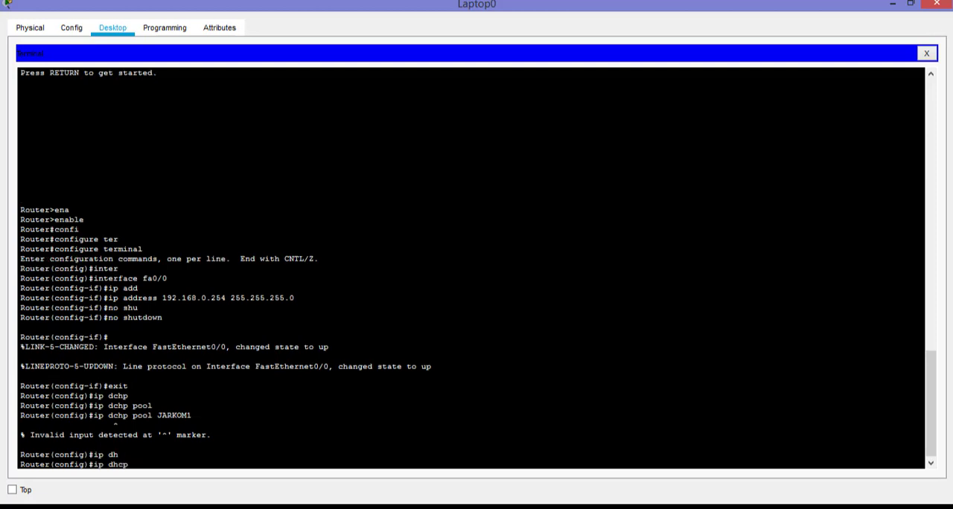
type("po")
key("Tab")
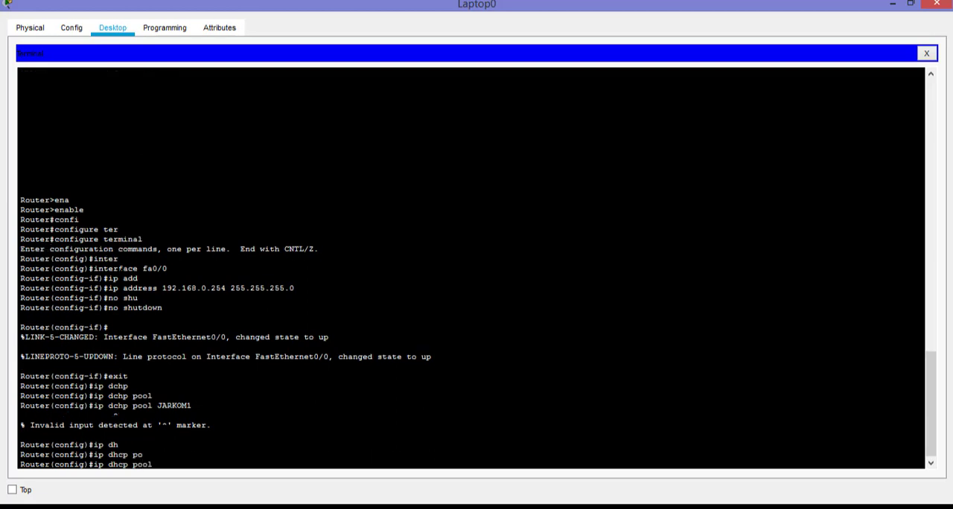
type("JARKOM1")
left_click_drag(108, 406, 129, 405)
left_click(192, 465)
key("Return")
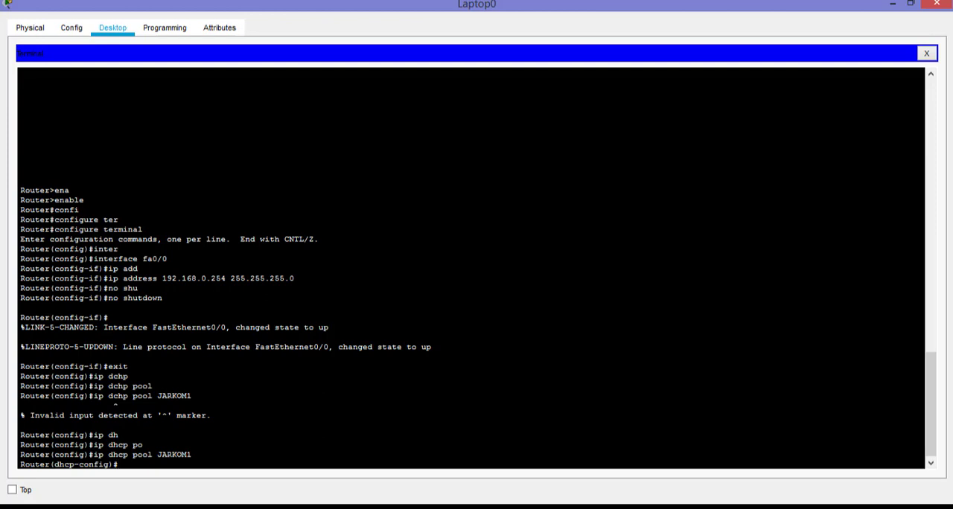
Set the DHCP pool's network to 192.168.0.0 with subnet mask 255.255.255.0
type("NET")
key("Tab")
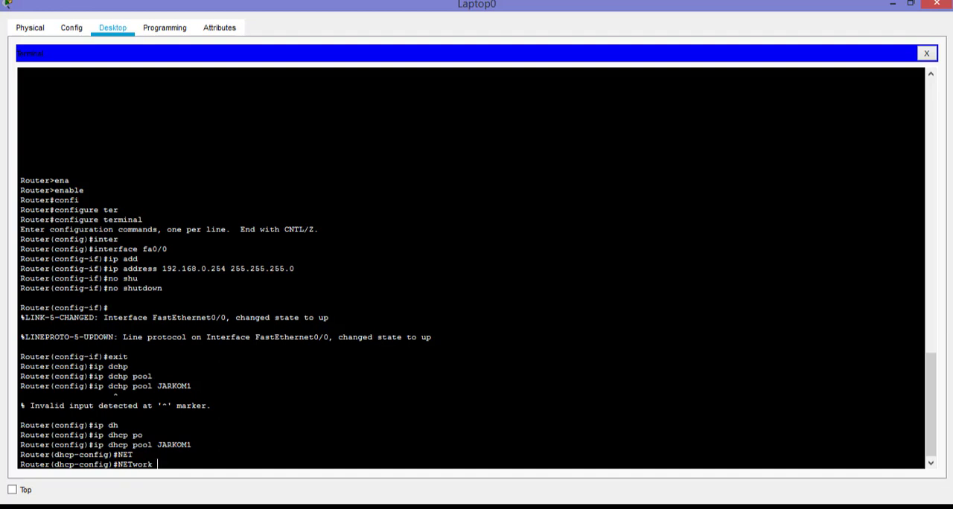
type("192.168.0.0")
left_click_drag(207, 465, 216, 465)
left_click(227, 465)
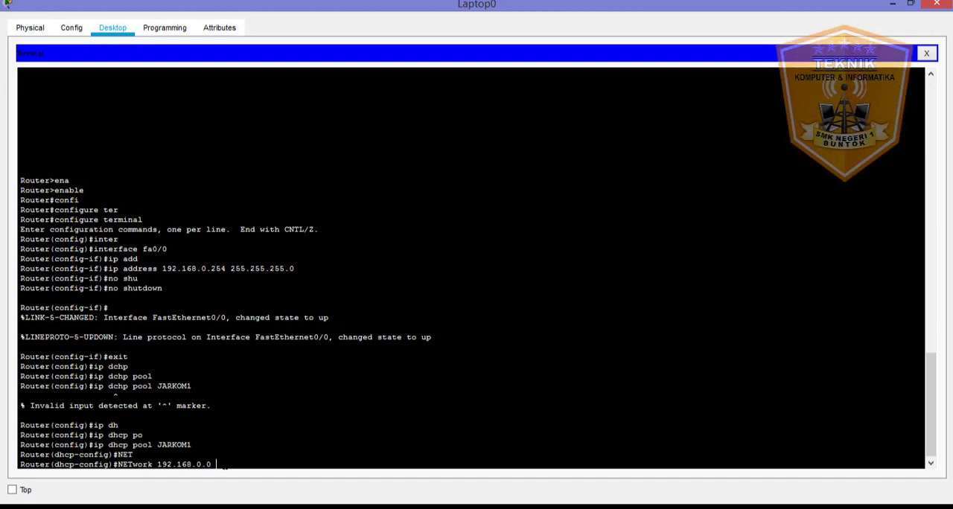
type("255.2")
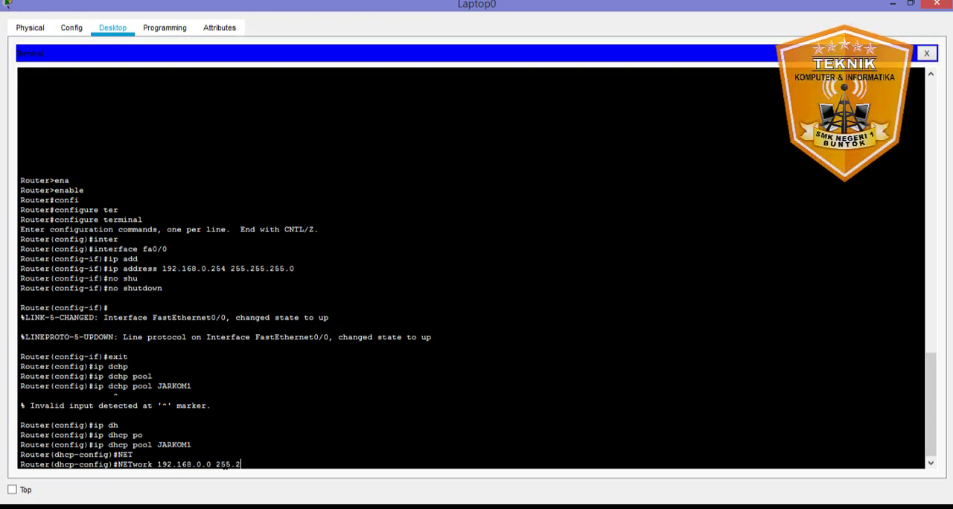
type("55.255.")
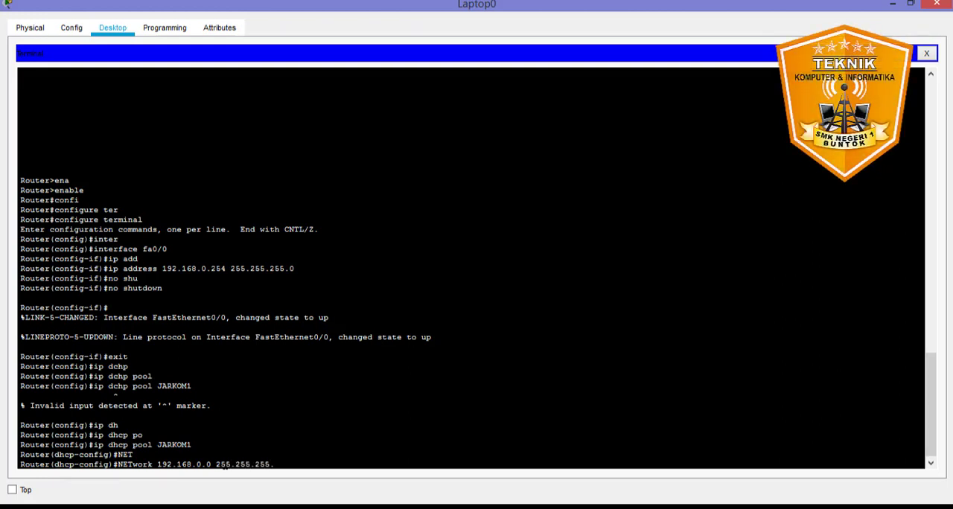
type("0")
left_click_drag(163, 268, 294, 268)
key("Return")
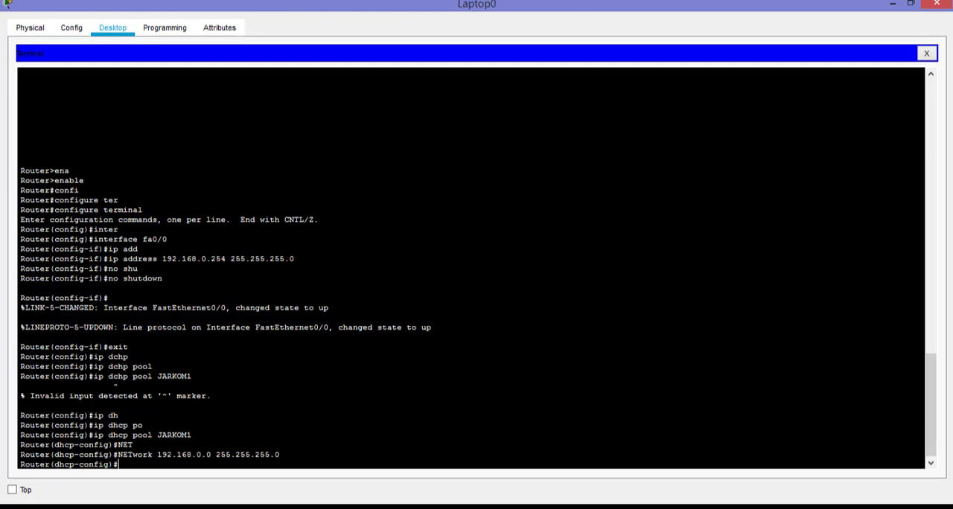
Set the DHCP pool's default router to 192.168.0.254
type("def")
key("Tab")
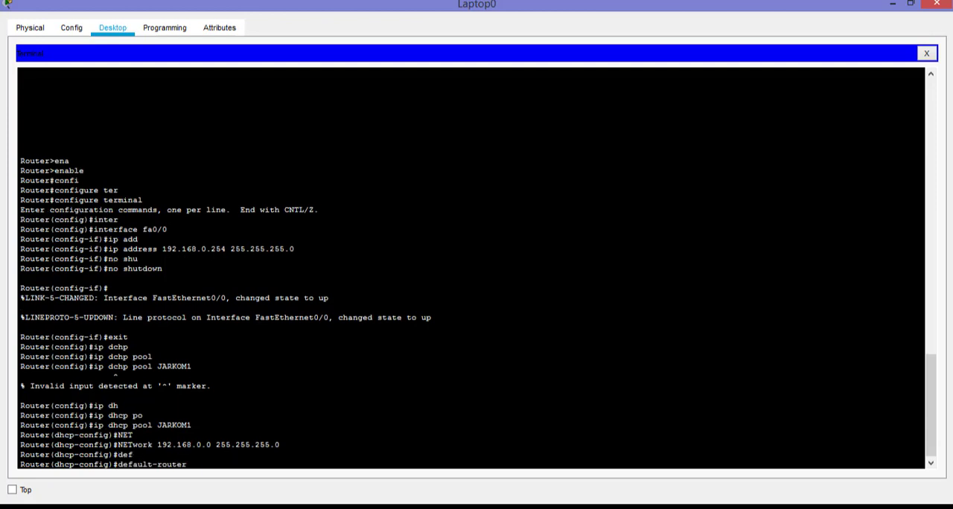
type("192.168.0.254")
key("Return")
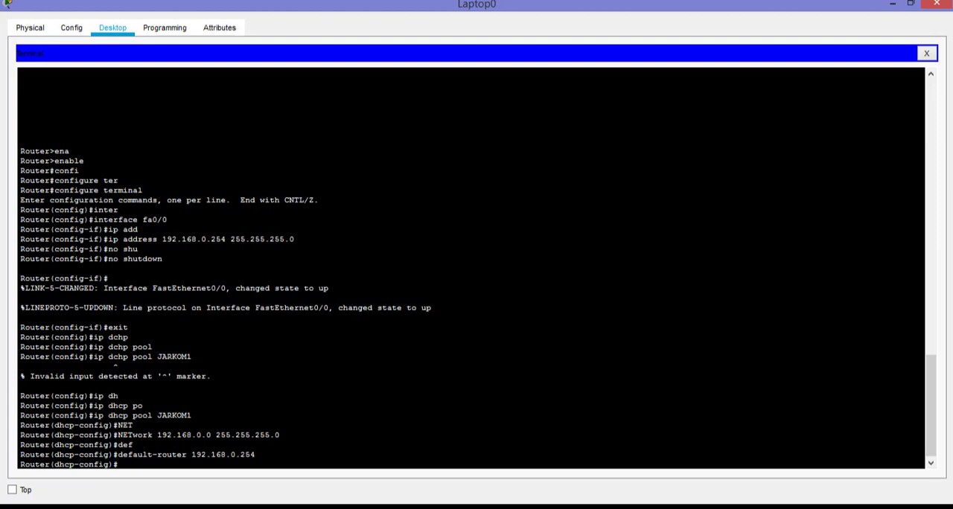
Set the DHCP pool's DNS server to 8.8.8.8
type("dns")
key("Tab")
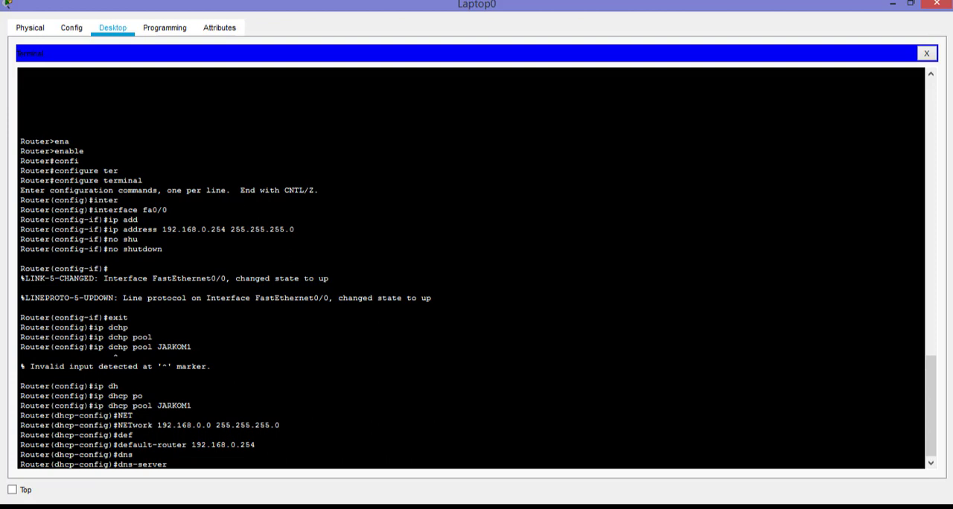
type("192.")
left_click_drag(192, 444, 133, 455)
left_click_drag(252, 445, 255, 444)
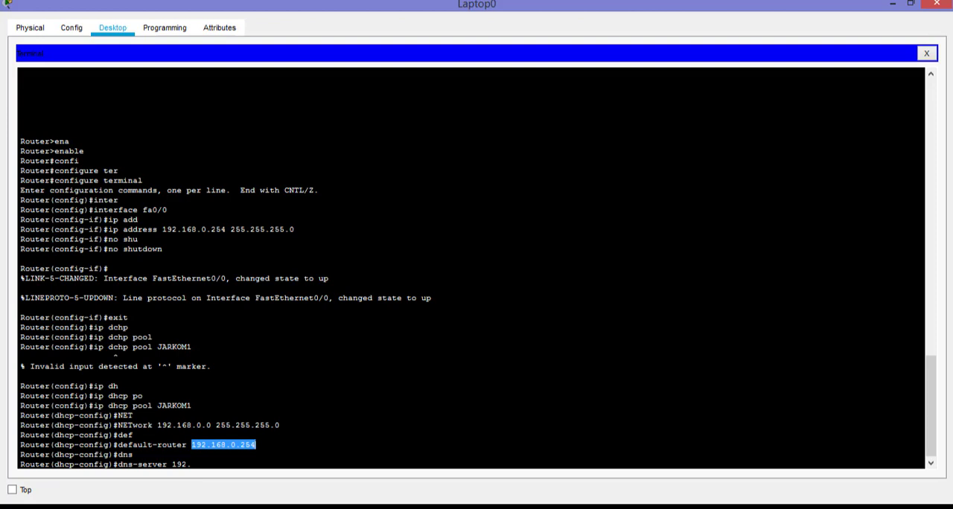
left_click(240, 467)
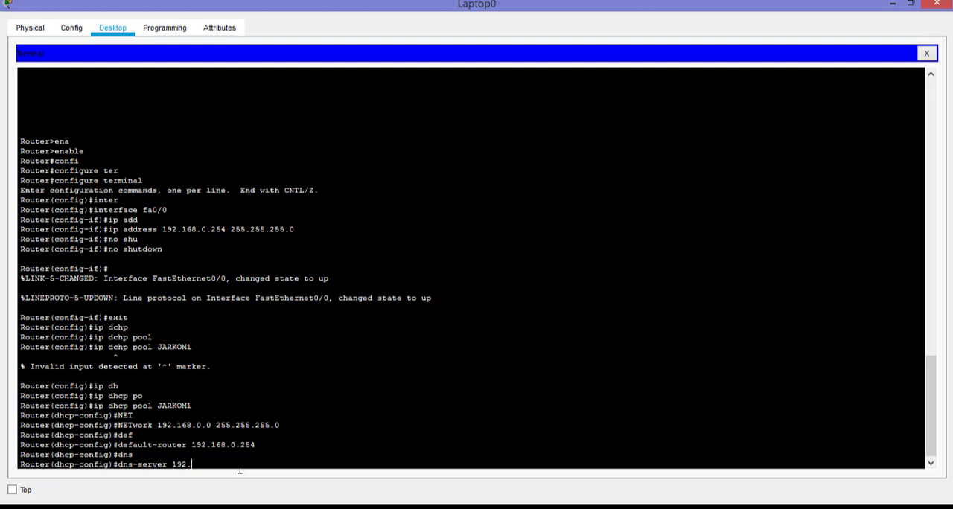
key("BackSpace")
key("BackSpace")
key("Return")
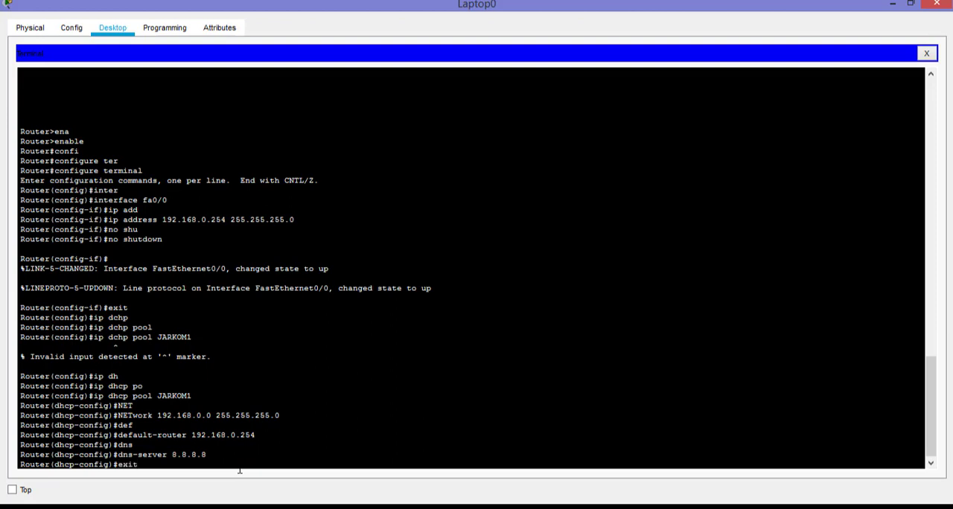
Exit DHCP pool configuration and close Laptop0's terminal and device window to return to the topology
type("exit")
key("Return")
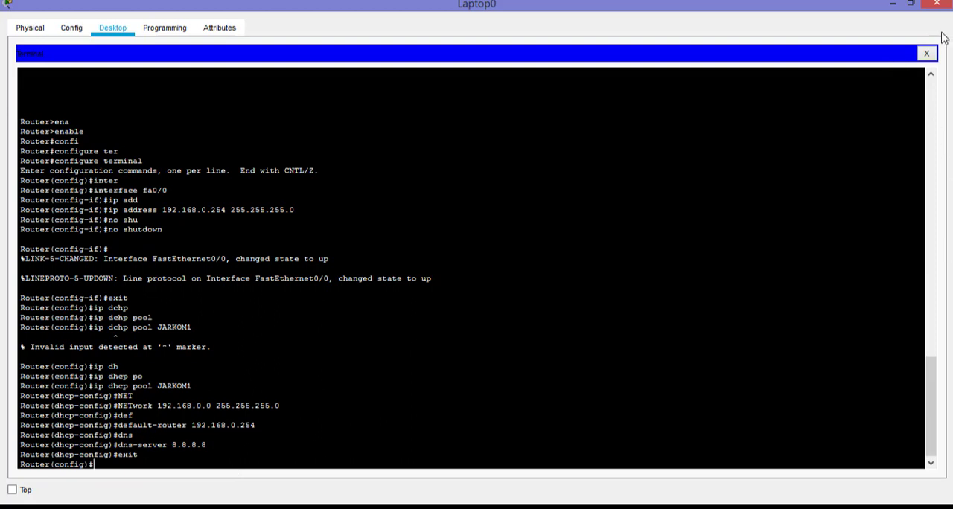
left_click(927, 53)
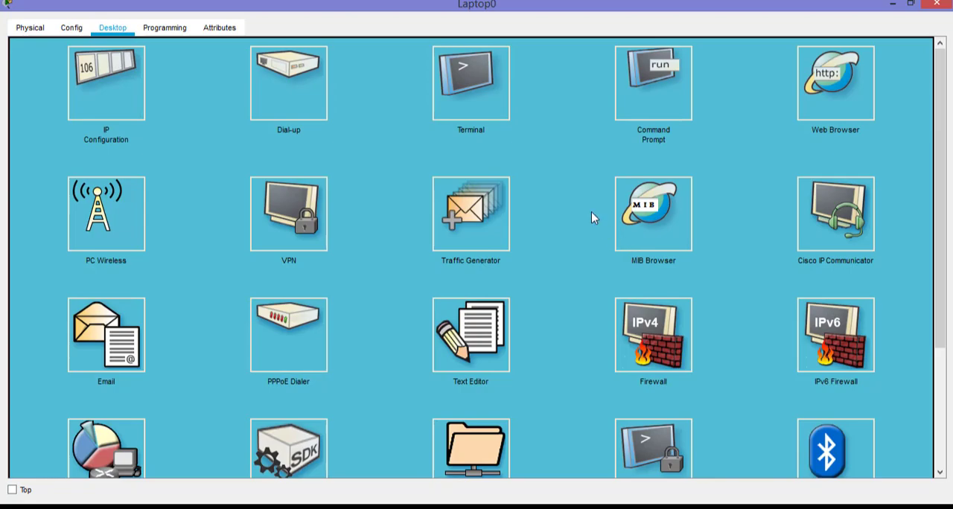
left_click(948, 4)
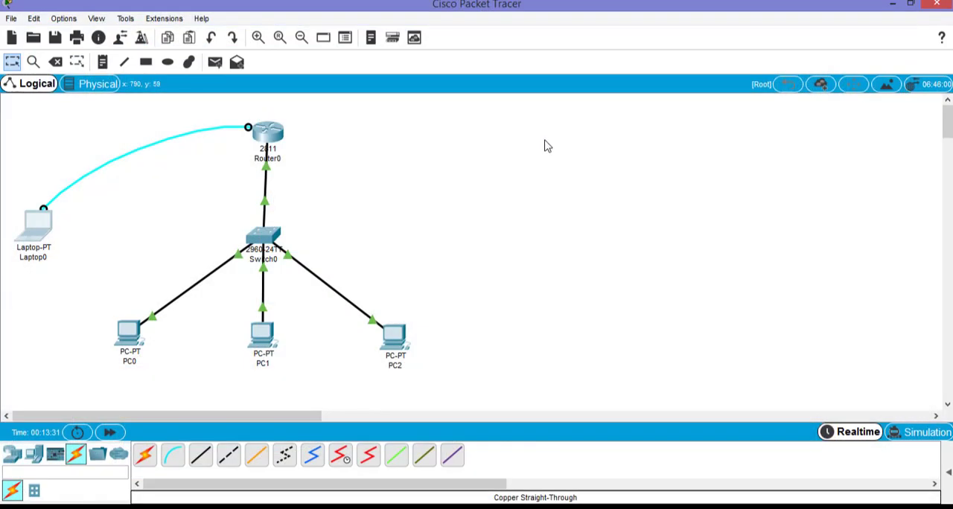
Check the IP address and subnet mask in Router0's FastEthernet0/0 settings and close its window
left_click(270, 135)
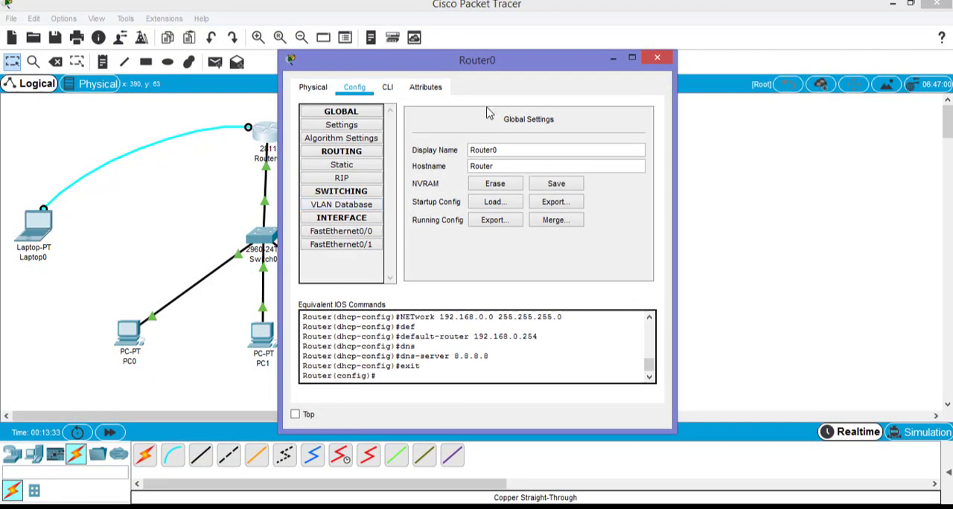
left_click_drag(513, 64, 667, 51)
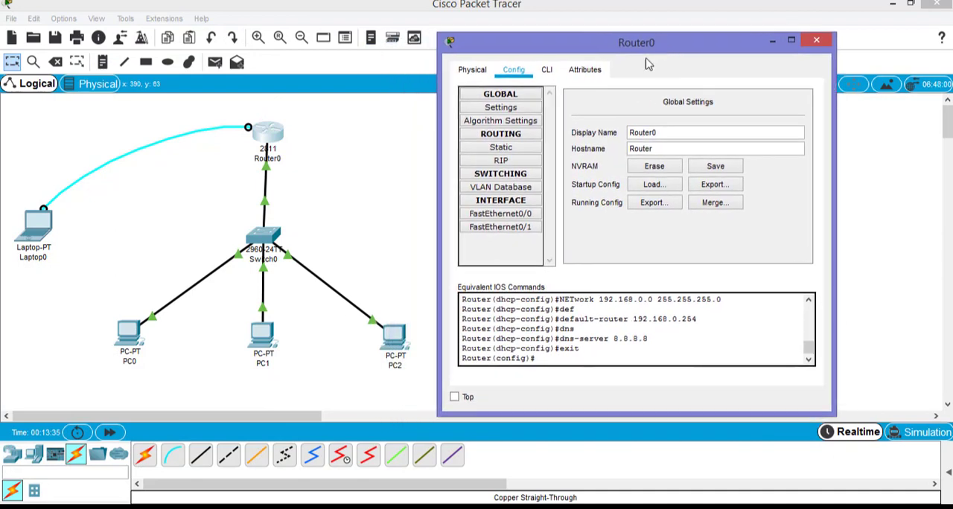
left_click(511, 216)
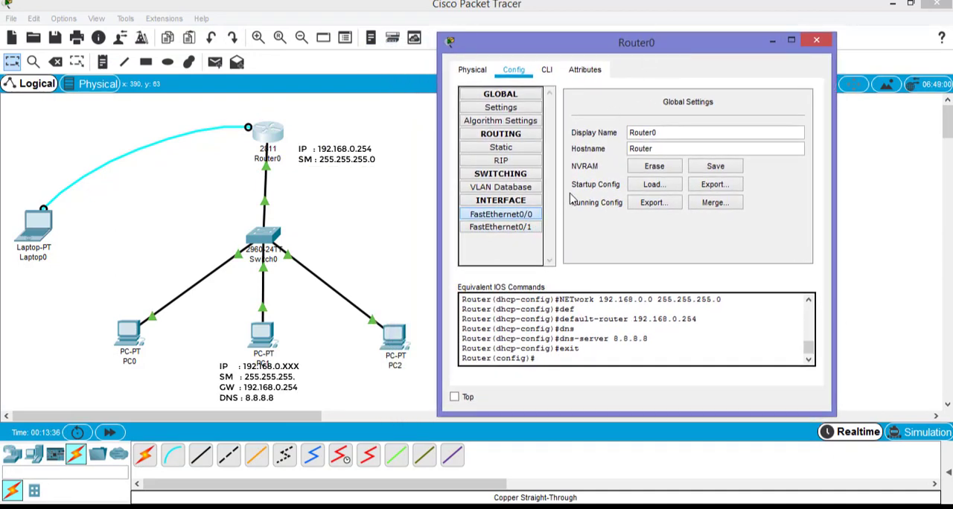
left_click(525, 217)
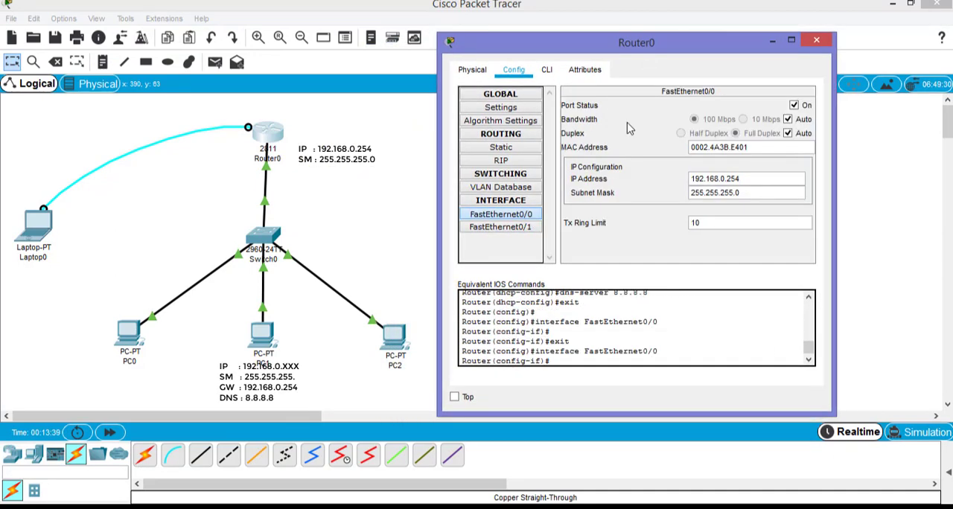
left_click_drag(690, 179, 743, 179)
left_click(744, 179)
left_click(750, 194)
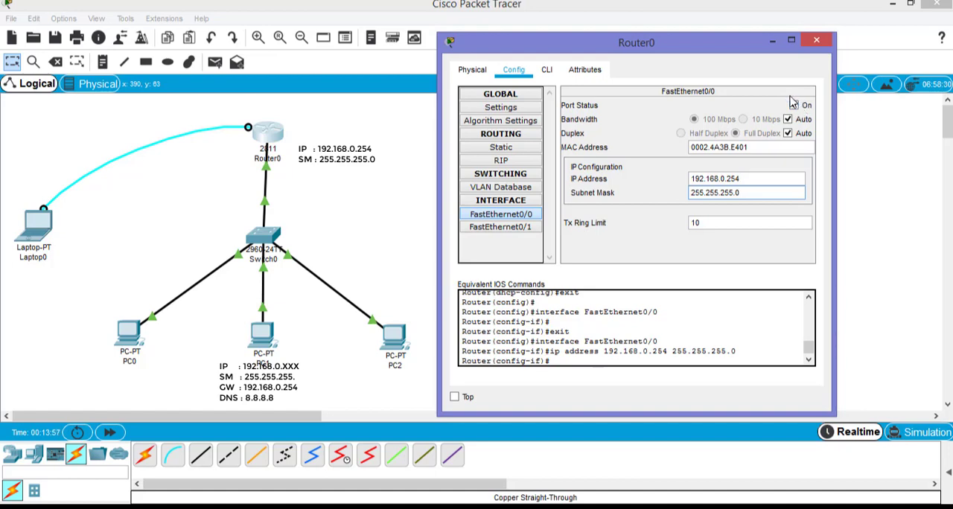
left_click(816, 41)
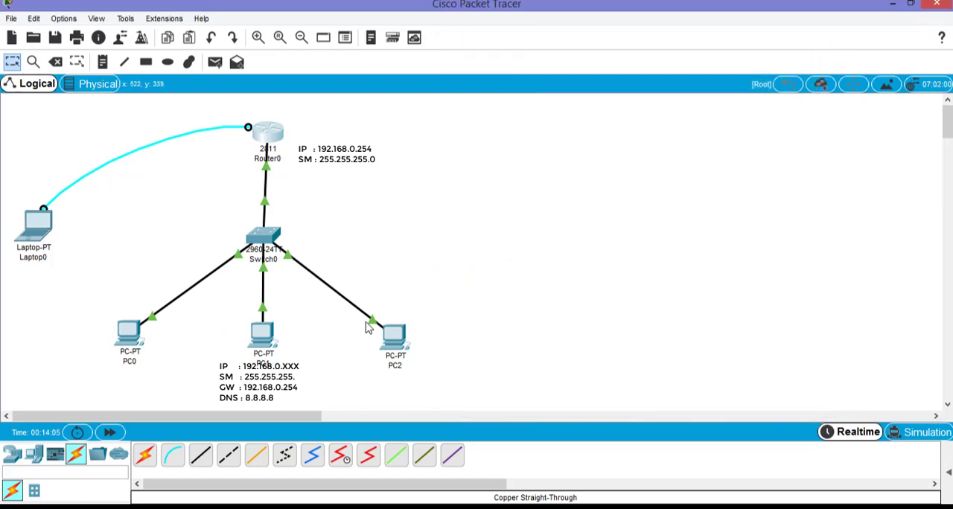
Switch PC0's IPv4 configuration from static to DHCP and close its window
left_click(128, 339)
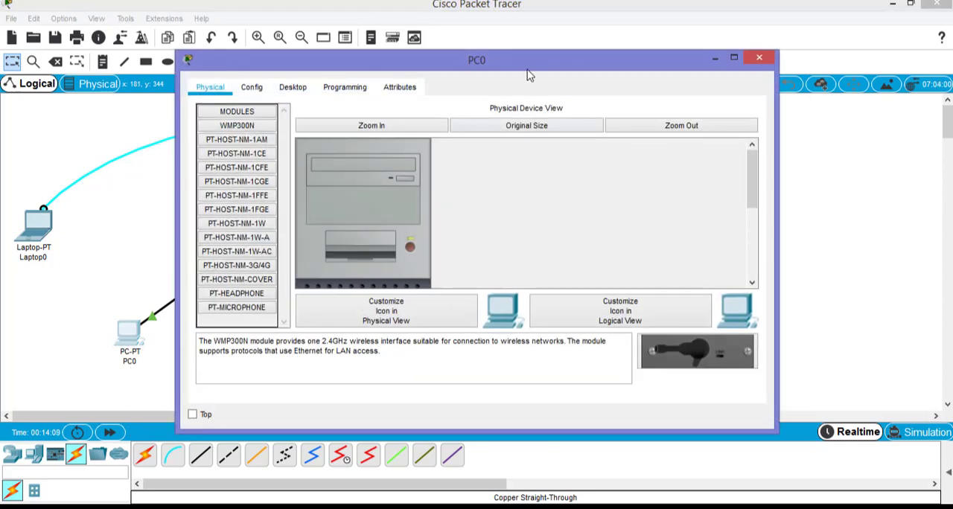
left_click_drag(616, 55, 762, 33)
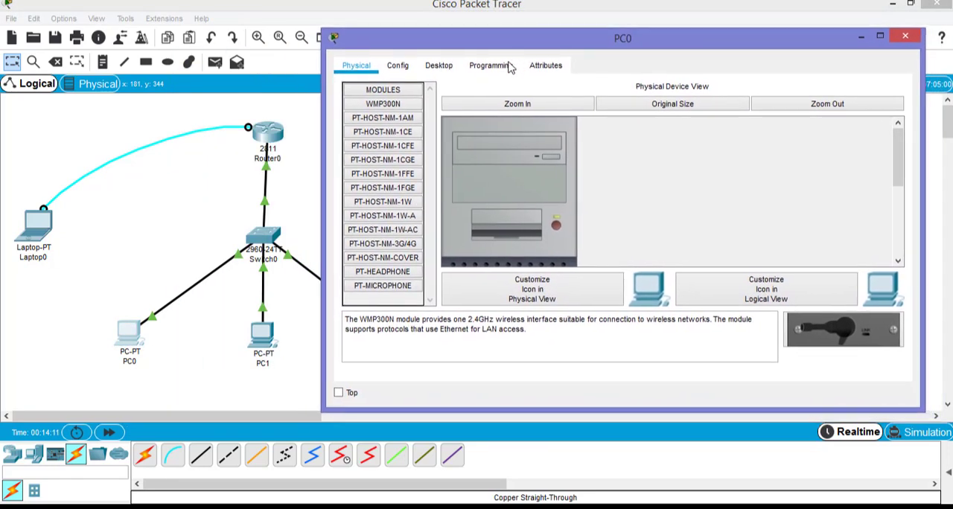
left_click(439, 69)
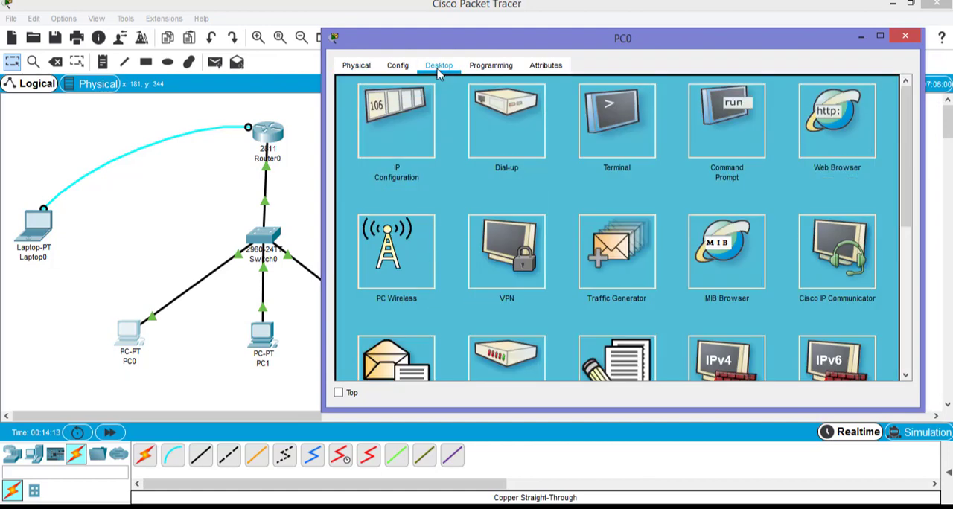
left_click(403, 119)
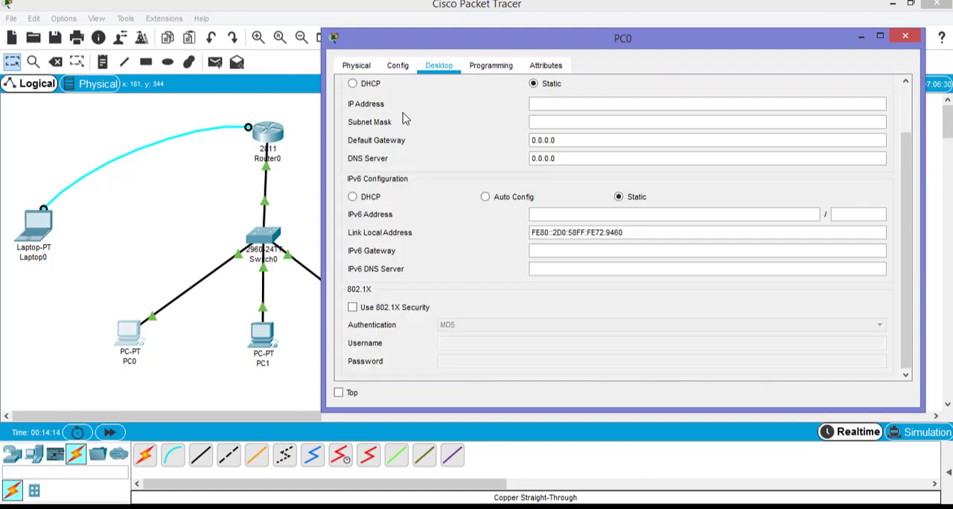
left_click(354, 84)
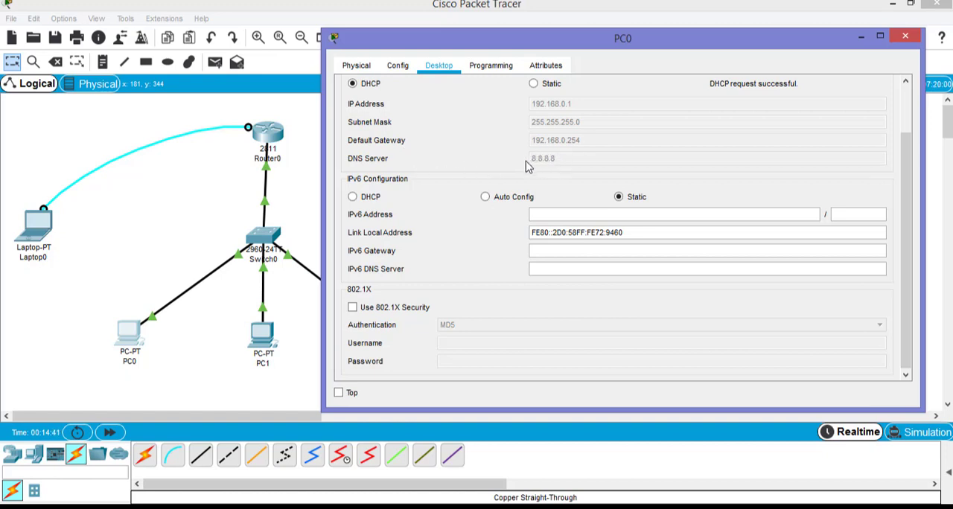
left_click(904, 37)
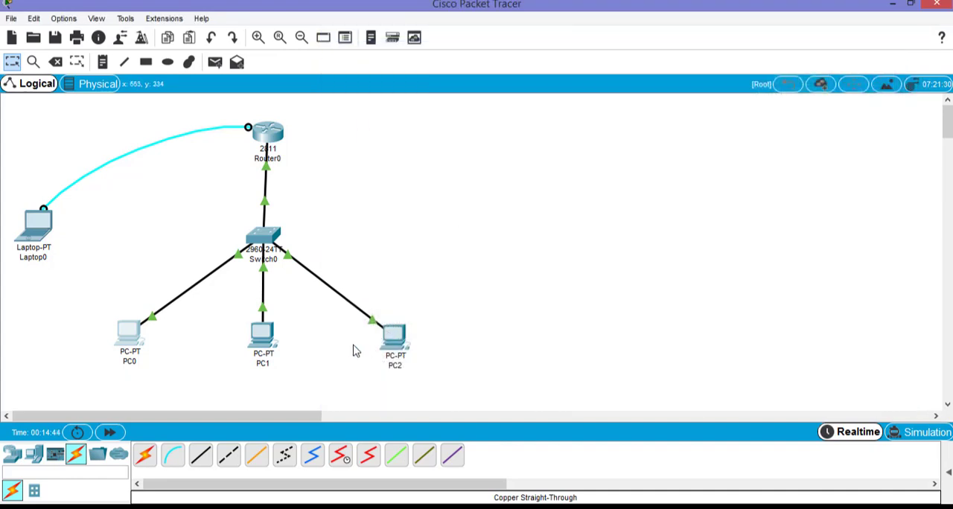
Switch PC1's IPv4 configuration from static to DHCP and close its window
left_click(262, 336)
left_click(293, 87)
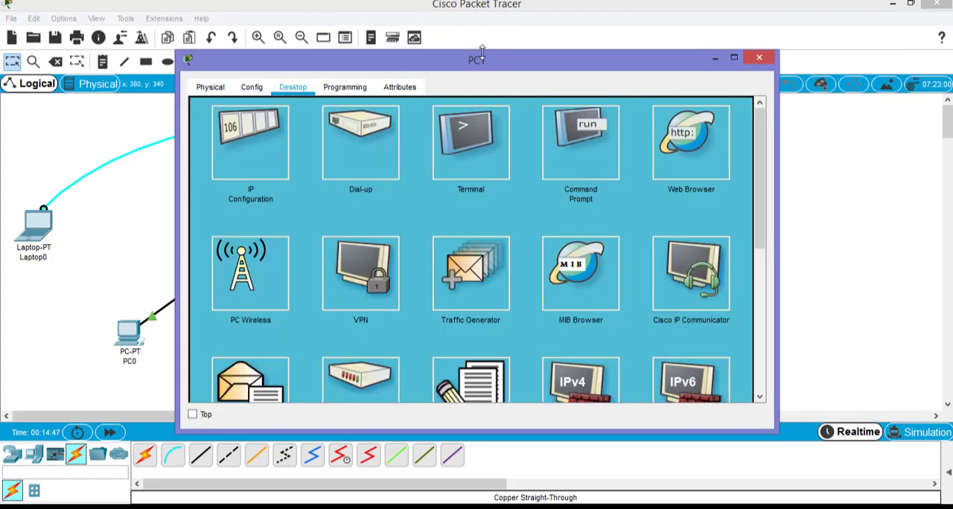
left_click_drag(499, 59, 683, 42)
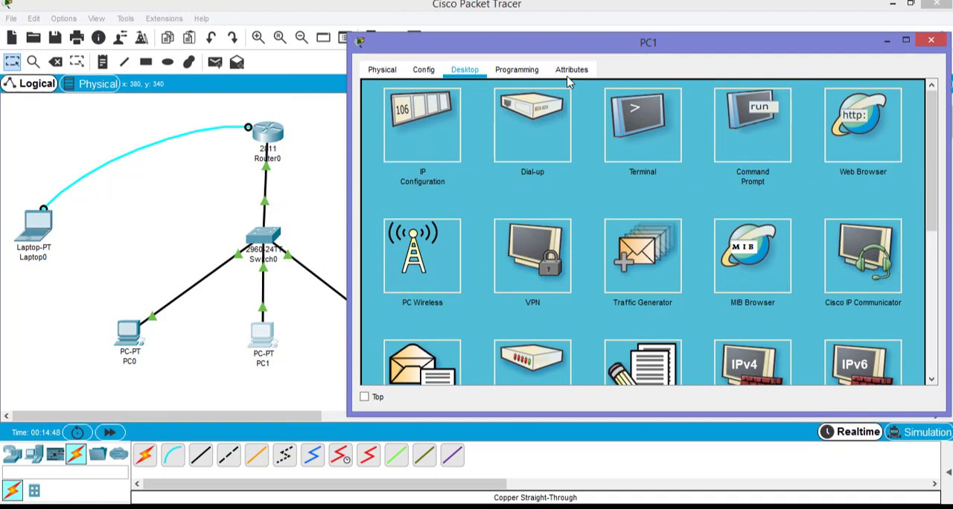
left_click(424, 126)
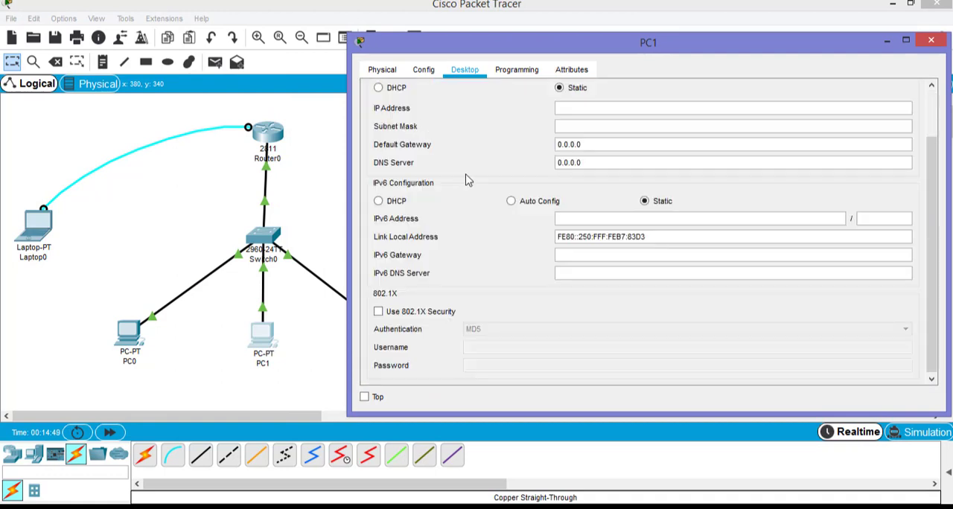
left_click(380, 88)
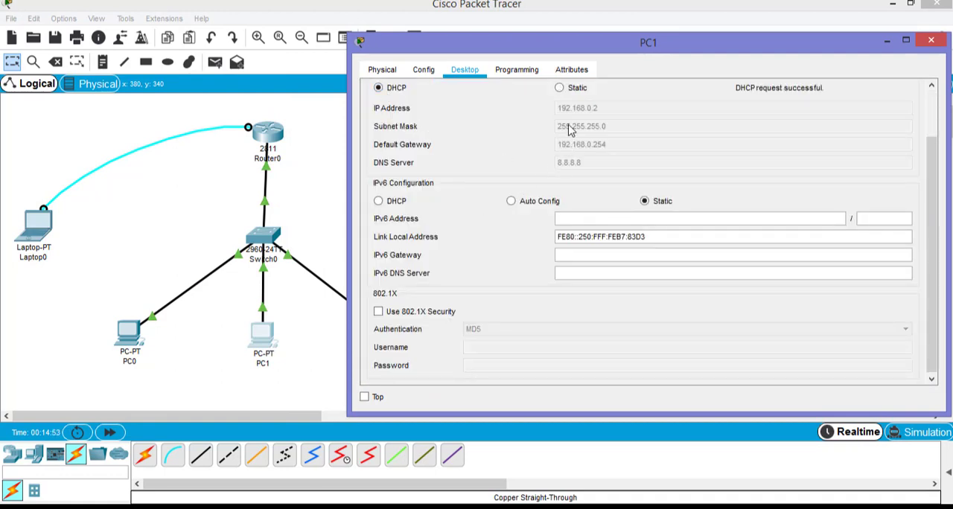
left_click(931, 40)
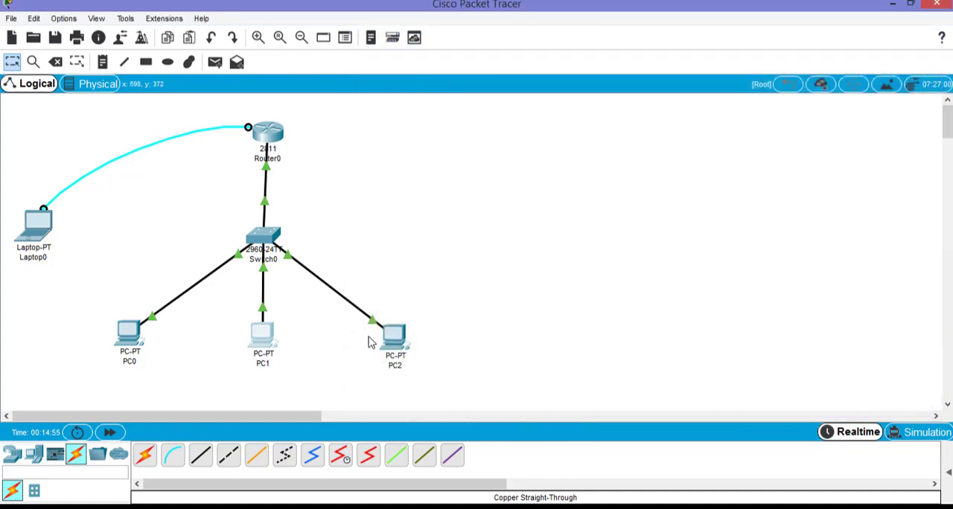
Switch PC2's IPv4 configuration from static to DHCP and close its window
left_click(394, 337)
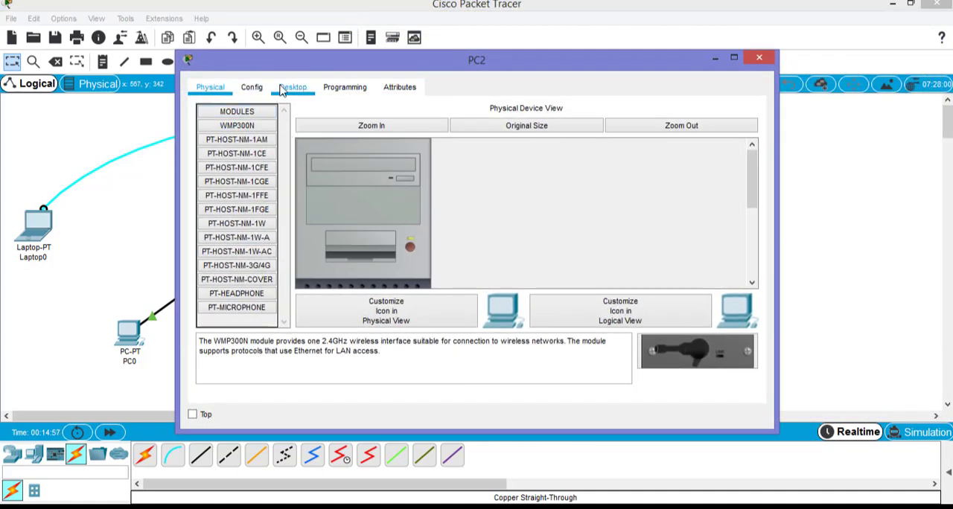
left_click(282, 89)
left_click(240, 136)
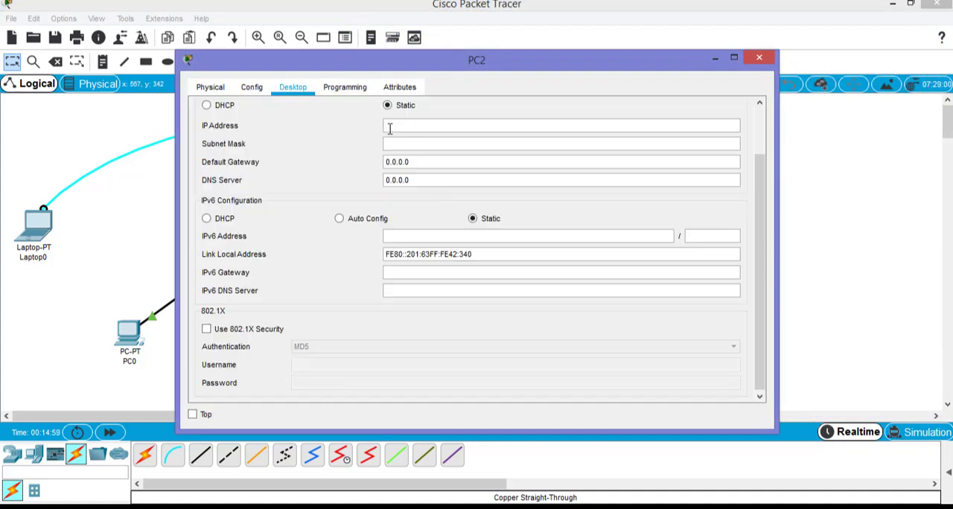
left_click(207, 106)
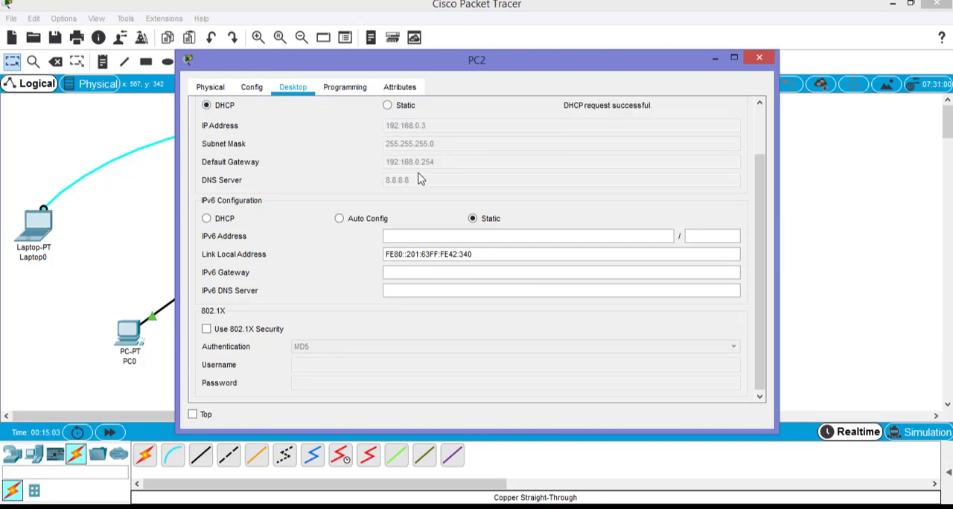
left_click_drag(636, 66, 748, 42)
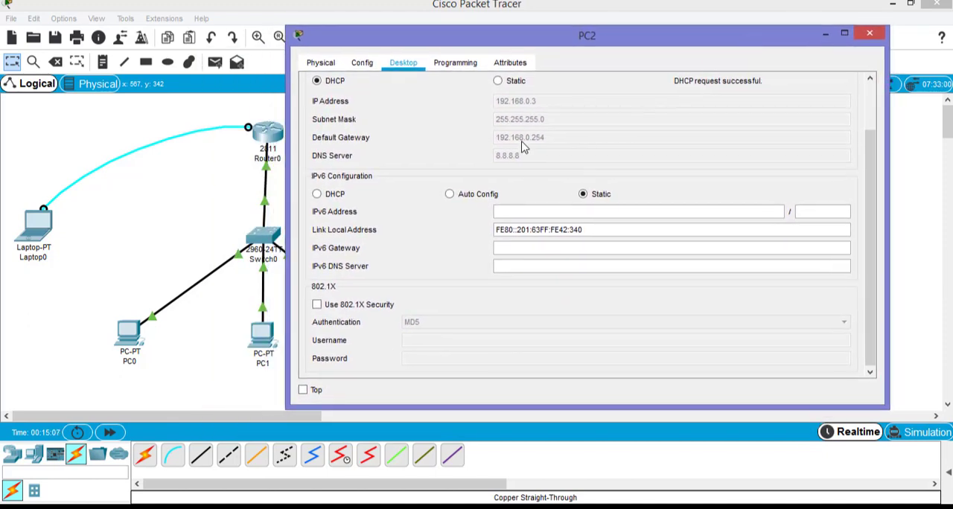
left_click(869, 33)
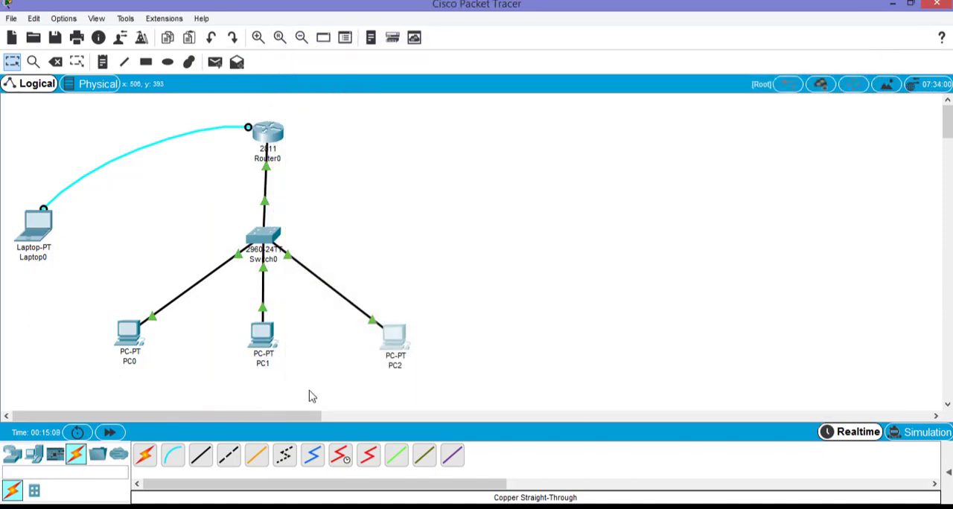
Open PC0's Command Prompt beside the topology and ping PC2 at 192.168.0.3
left_click(125, 336)
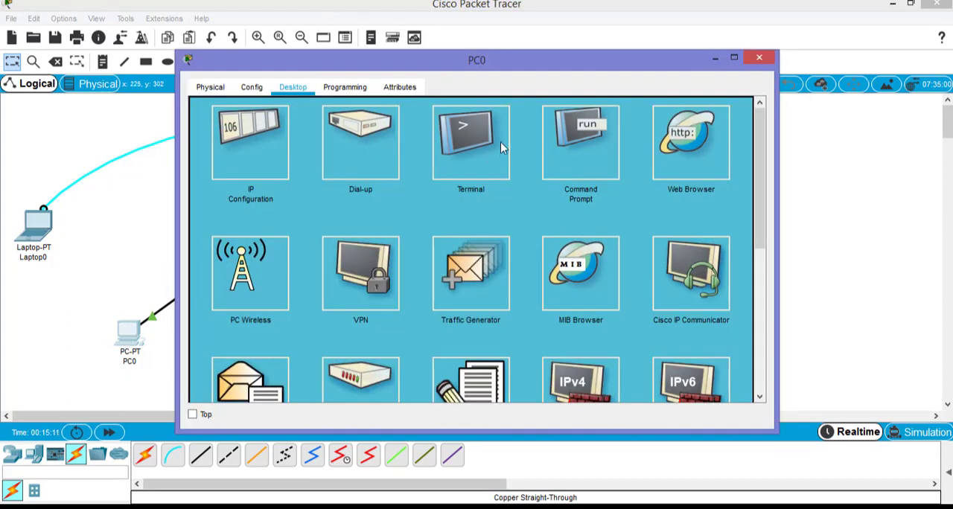
left_click_drag(549, 67, 646, 56)
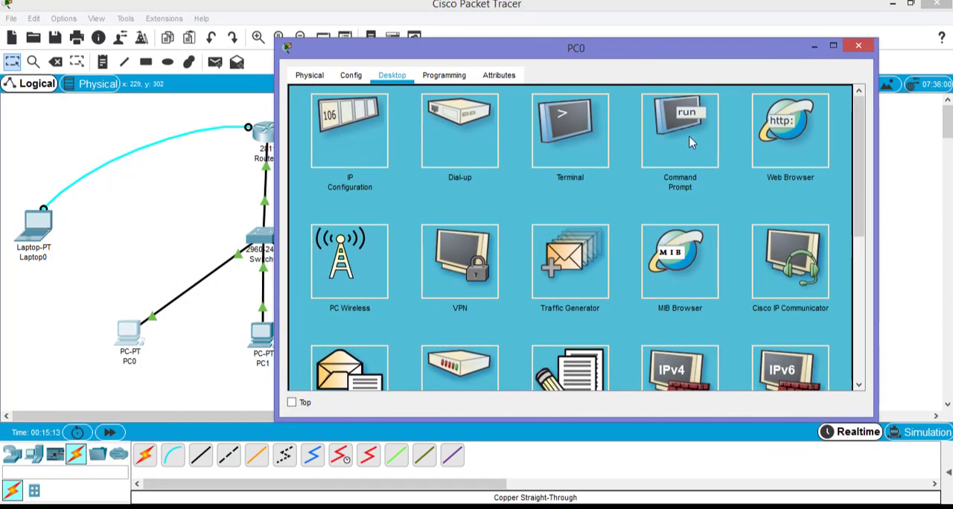
left_click(682, 115)
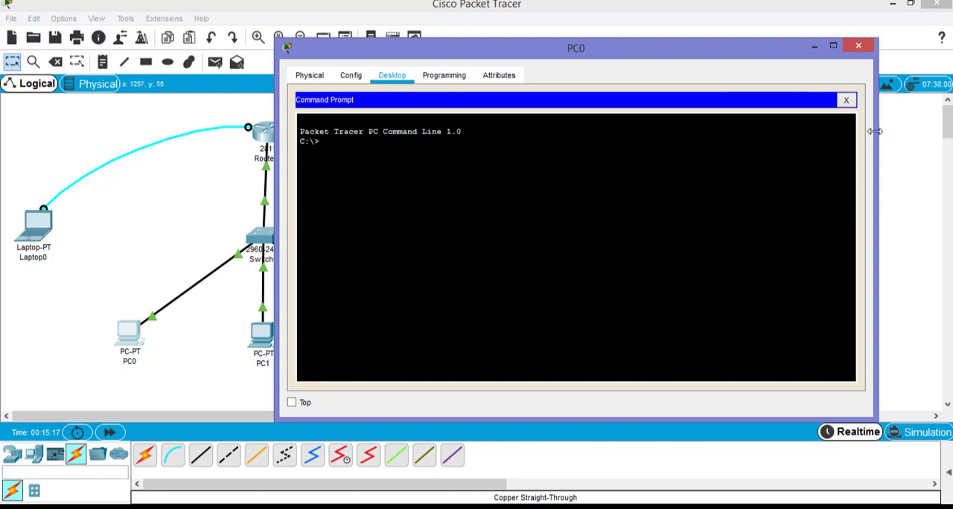
left_click_drag(875, 131, 672, 133)
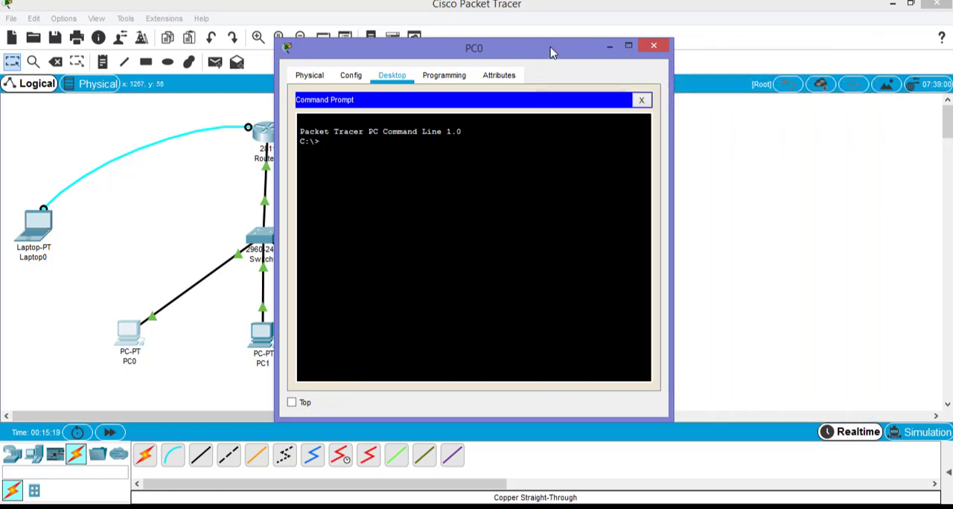
left_click_drag(552, 52, 714, 32)
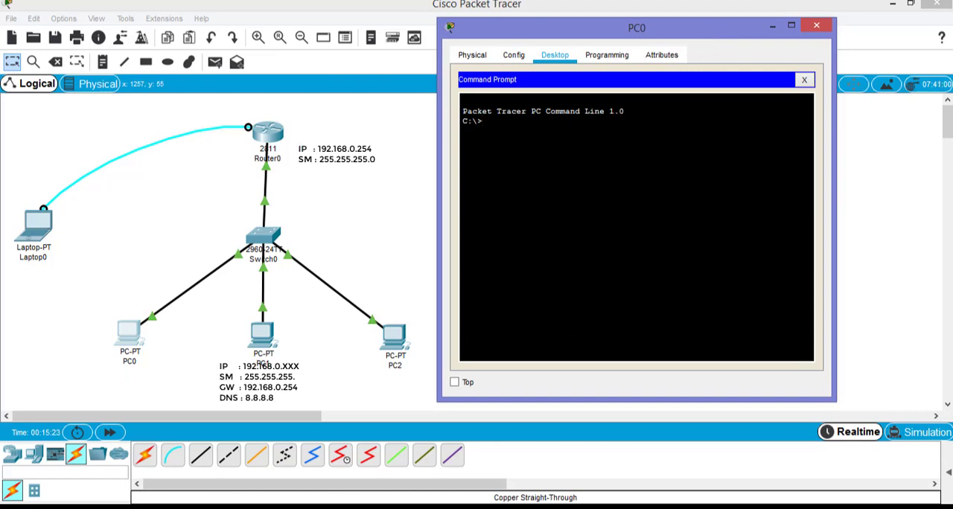
type("ping 192.168.0.3")
key("Return")
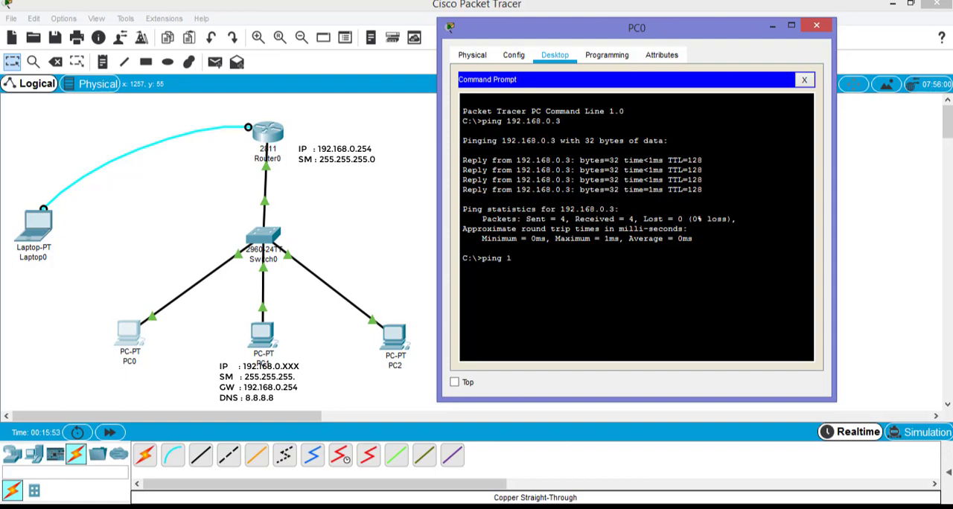
Ping the router's gateway address 192.168.0.254 from PC0 and close its window
type("2.168.0.254")
key("Return")
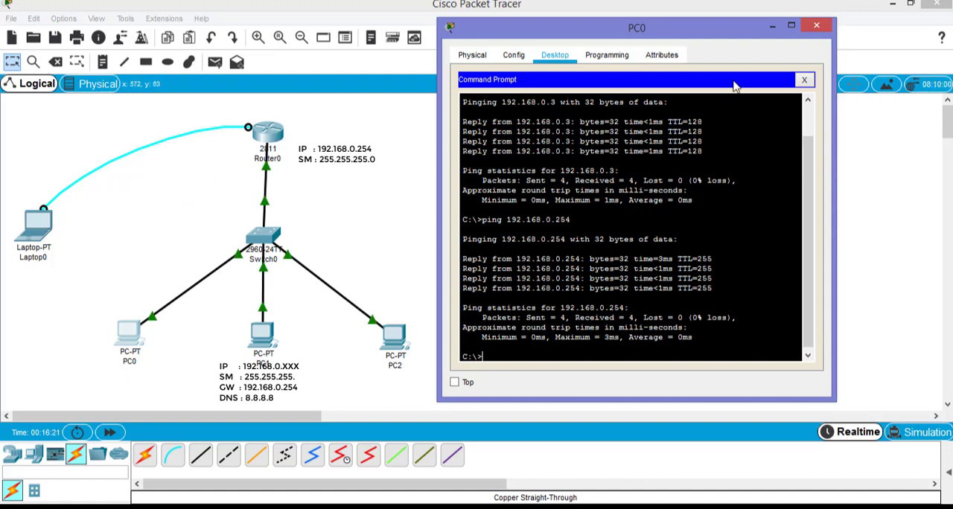
left_click(816, 26)
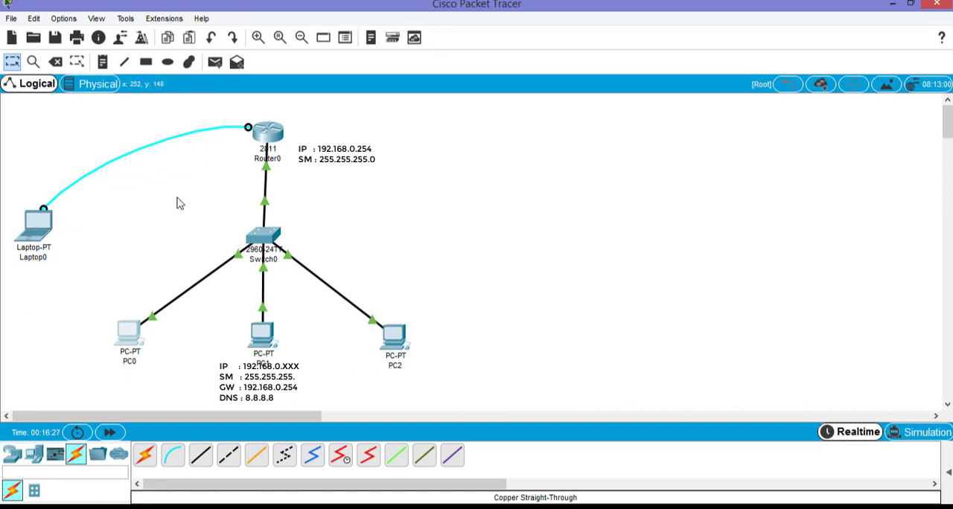
Tidy the topology by moving PC0, PC1 and PC2 slightly up and aligning Router0 above Switch0
left_click_drag(131, 336, 136, 327)
left_click_drag(405, 348, 383, 337)
left_click_drag(264, 341, 259, 332)
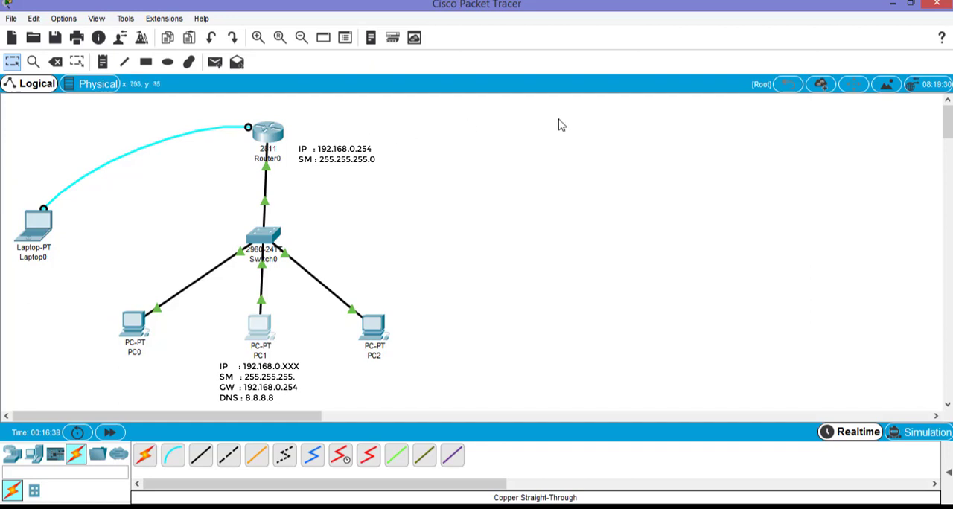
left_click_drag(272, 136, 266, 137)
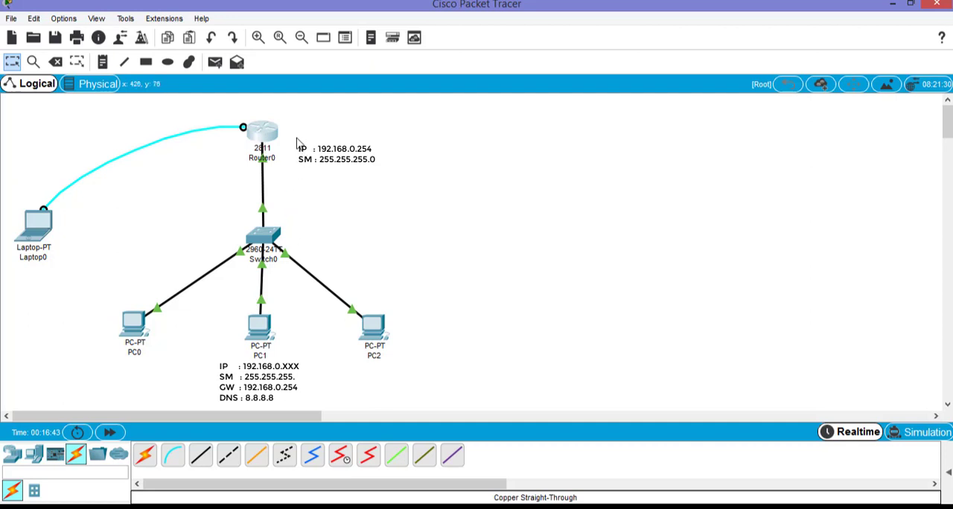